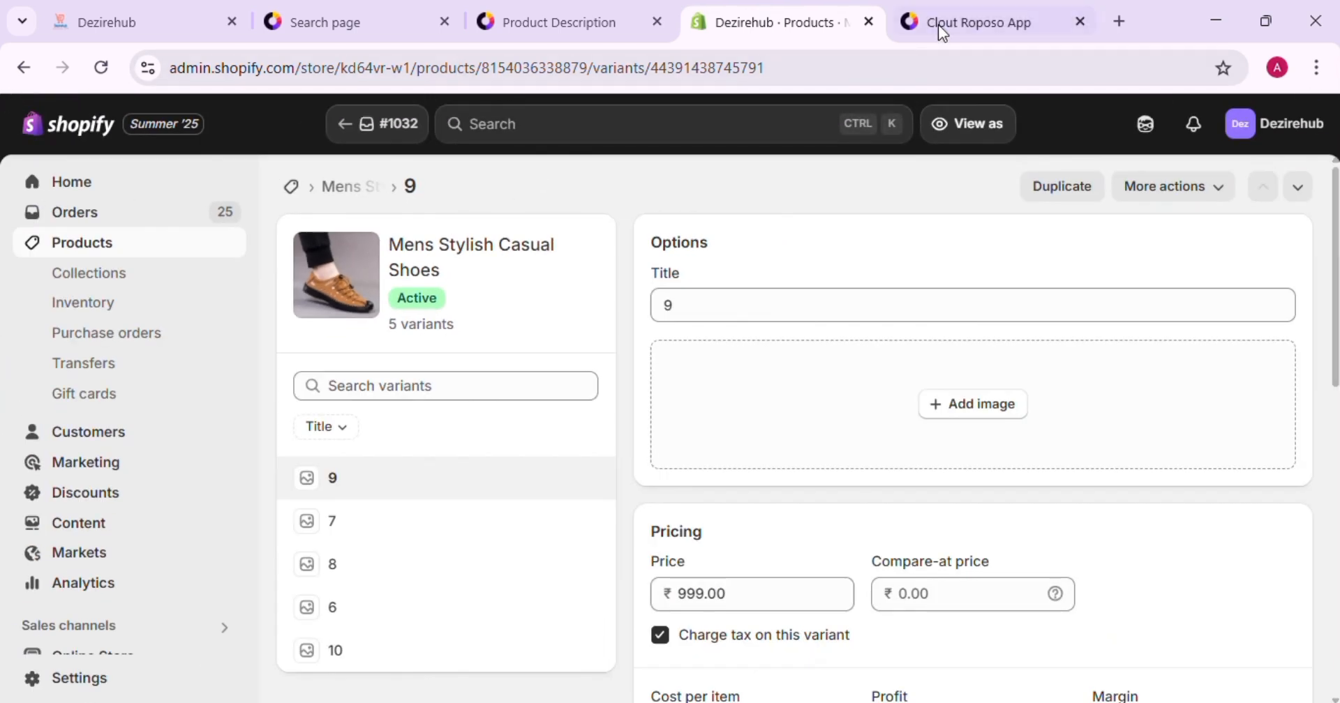
Step: Switch to Roposo Clout, return to the marketplace home and search for "SHOE" to browse the listed shoes
{"action": "left_click", "coordinate": [972, 10]}
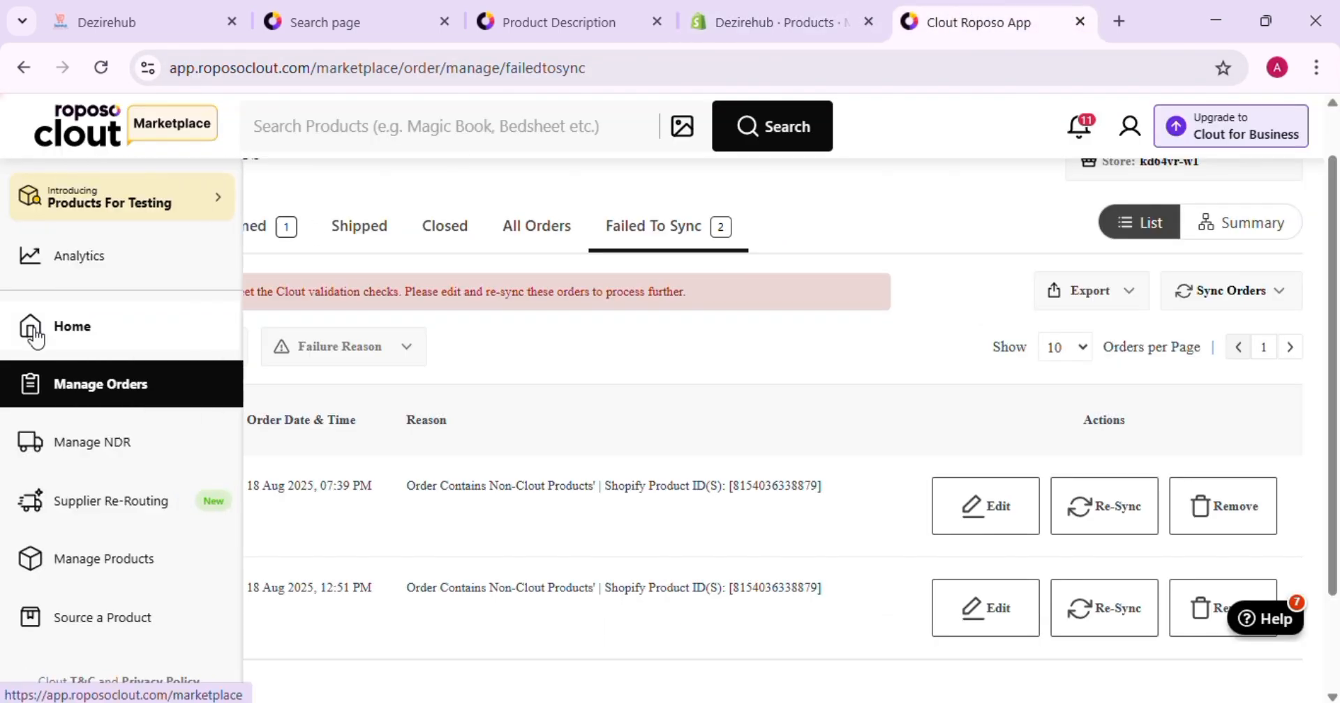
{"action": "left_click", "coordinate": [31, 328]}
{"action": "left_click", "coordinate": [425, 111]}
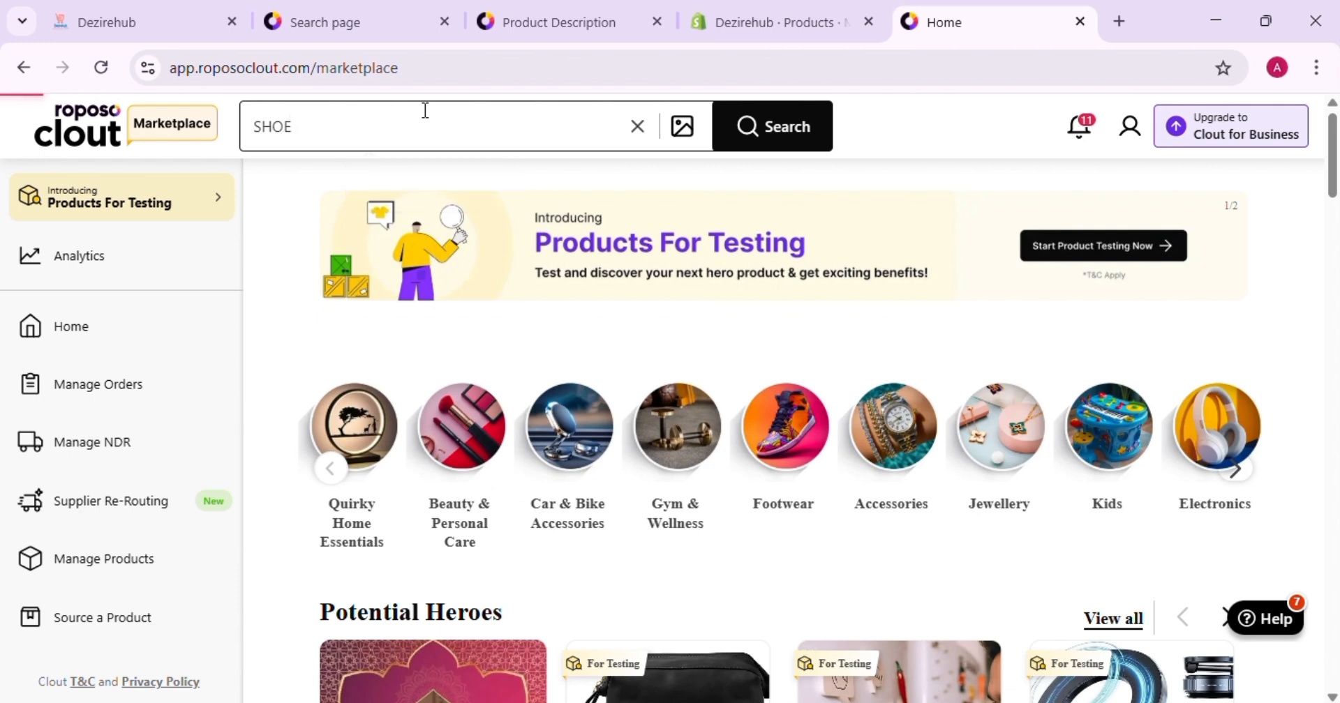
{"action": "scroll", "coordinate": [559, 359], "scroll_direction": "down", "scroll_amount": 3}
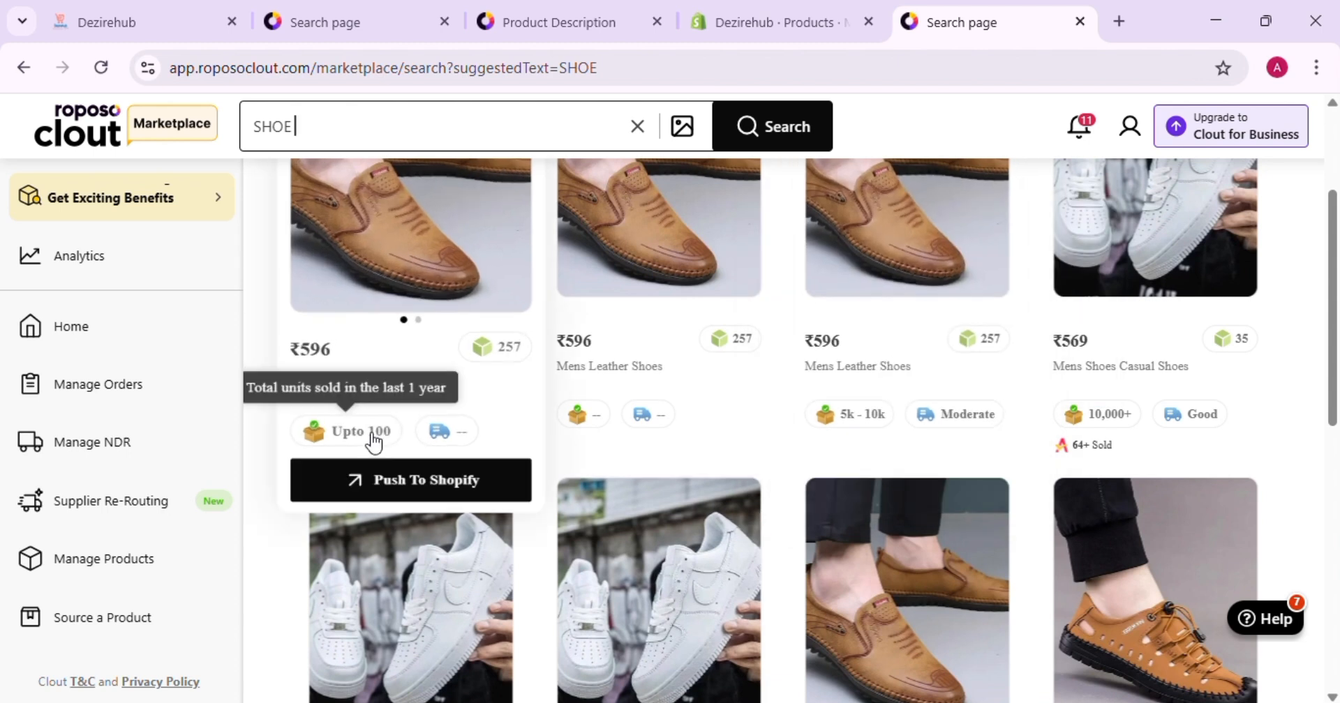
Step: Search the Clout marketplace home for "SHOE PUMA"
{"action": "left_click", "coordinate": [117, 333]}
{"action": "left_click", "coordinate": [473, 112]}
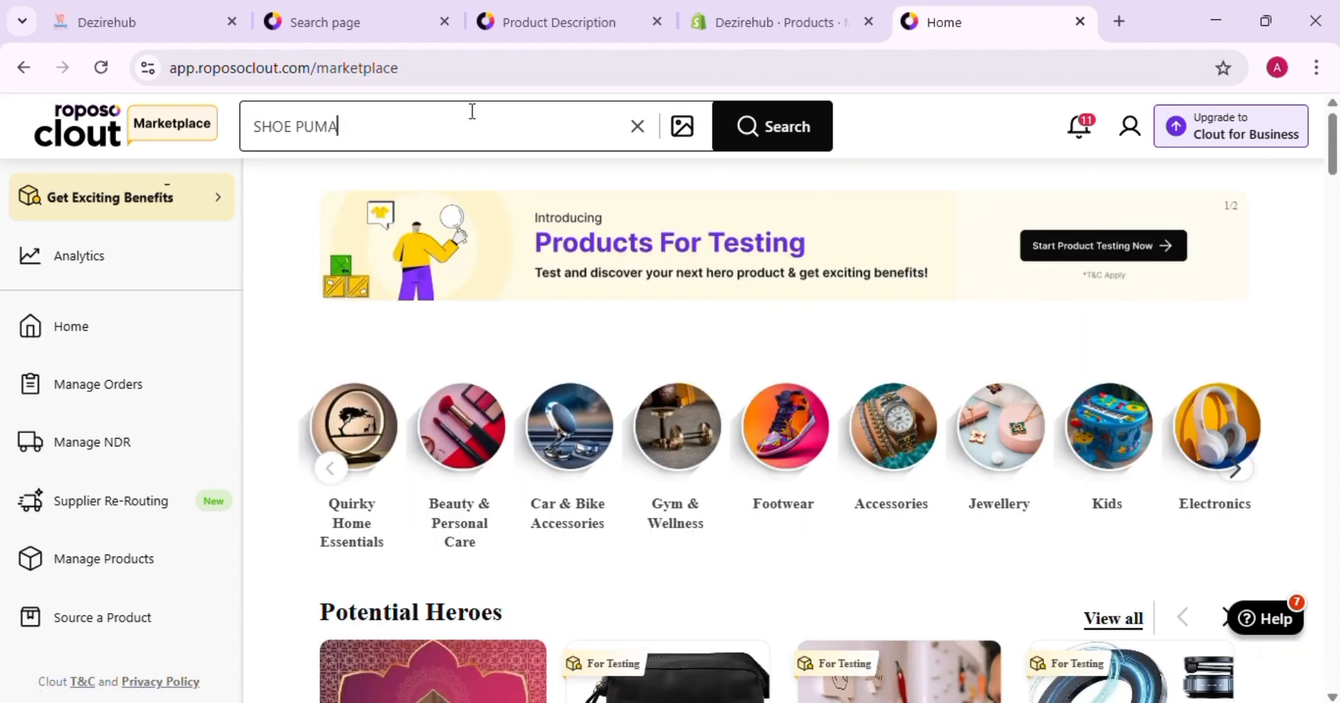
{"action": "key", "text": "Return"}
{"action": "mouse_move", "coordinate": [421, 634]}
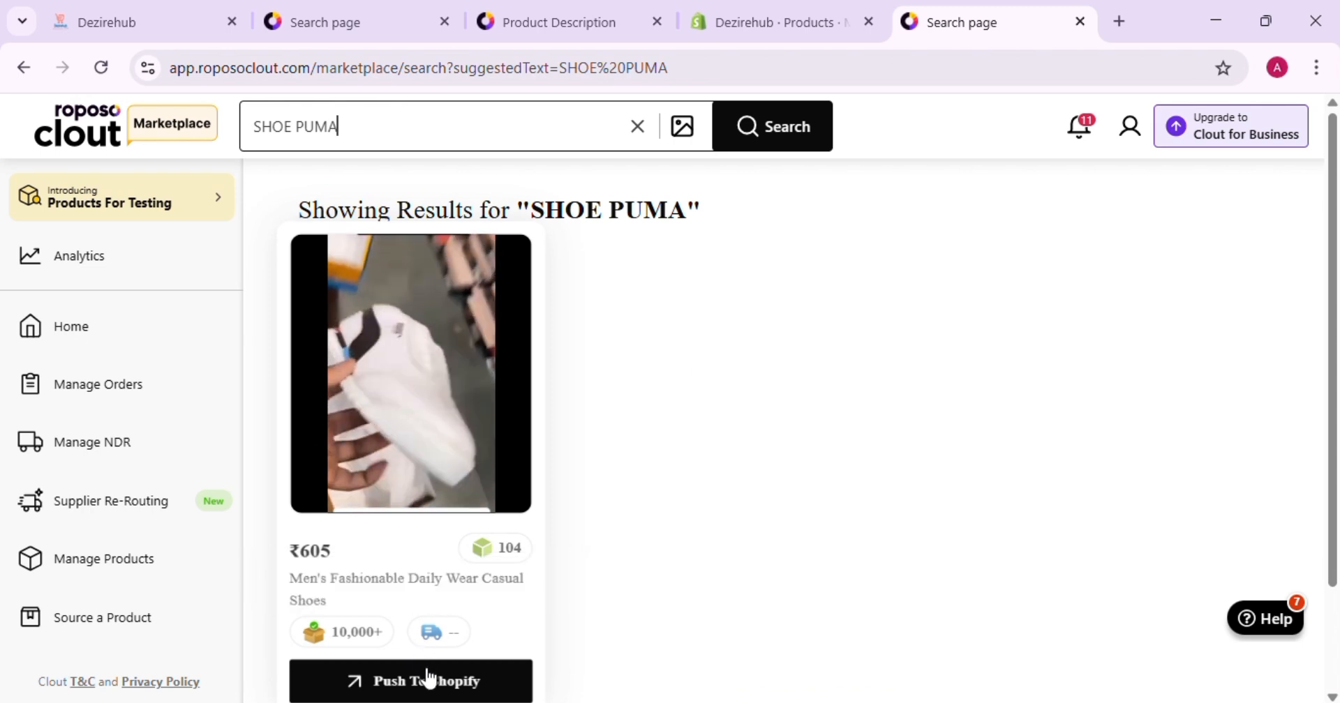
Step: Push the Men's Fashionable Daily Wear Casual Shoes to the Shopify store with a selling price of ₹999
{"action": "left_click", "coordinate": [826, 14]}
{"action": "left_click", "coordinate": [997, 8]}
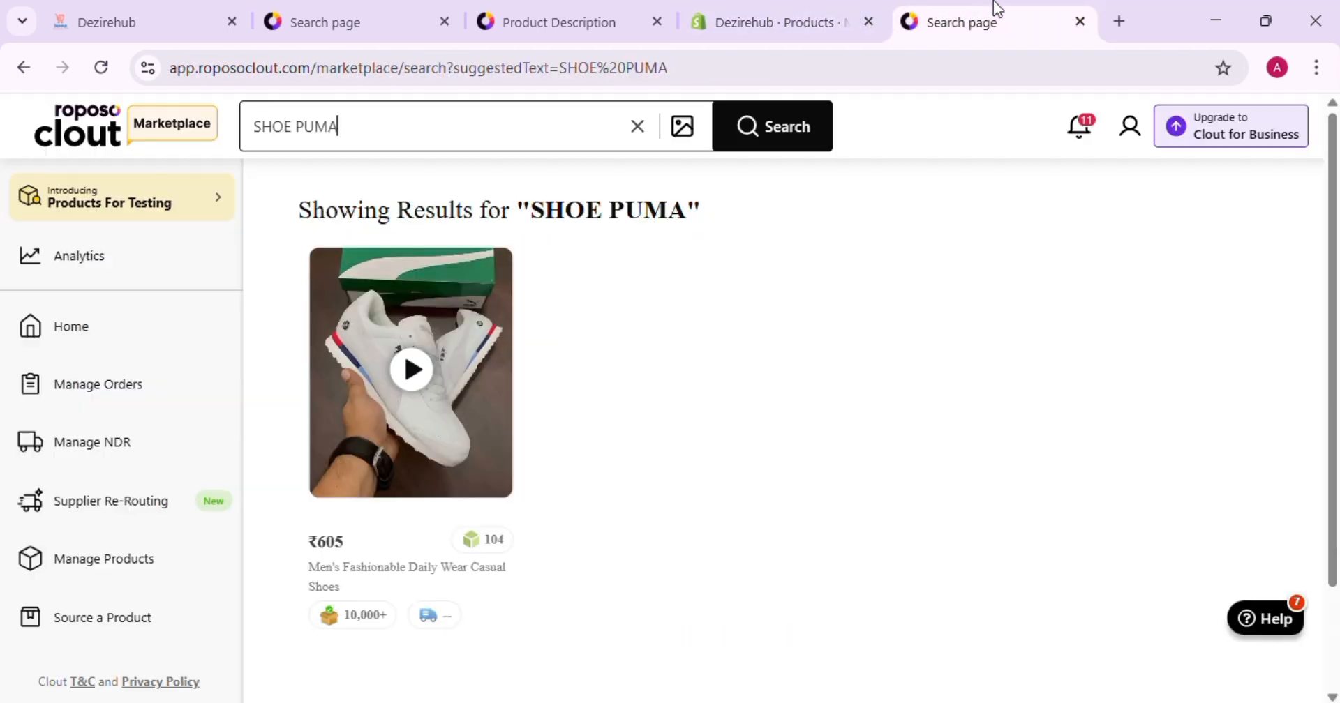
{"action": "mouse_move", "coordinate": [347, 684]}
{"action": "left_click", "coordinate": [428, 685]}
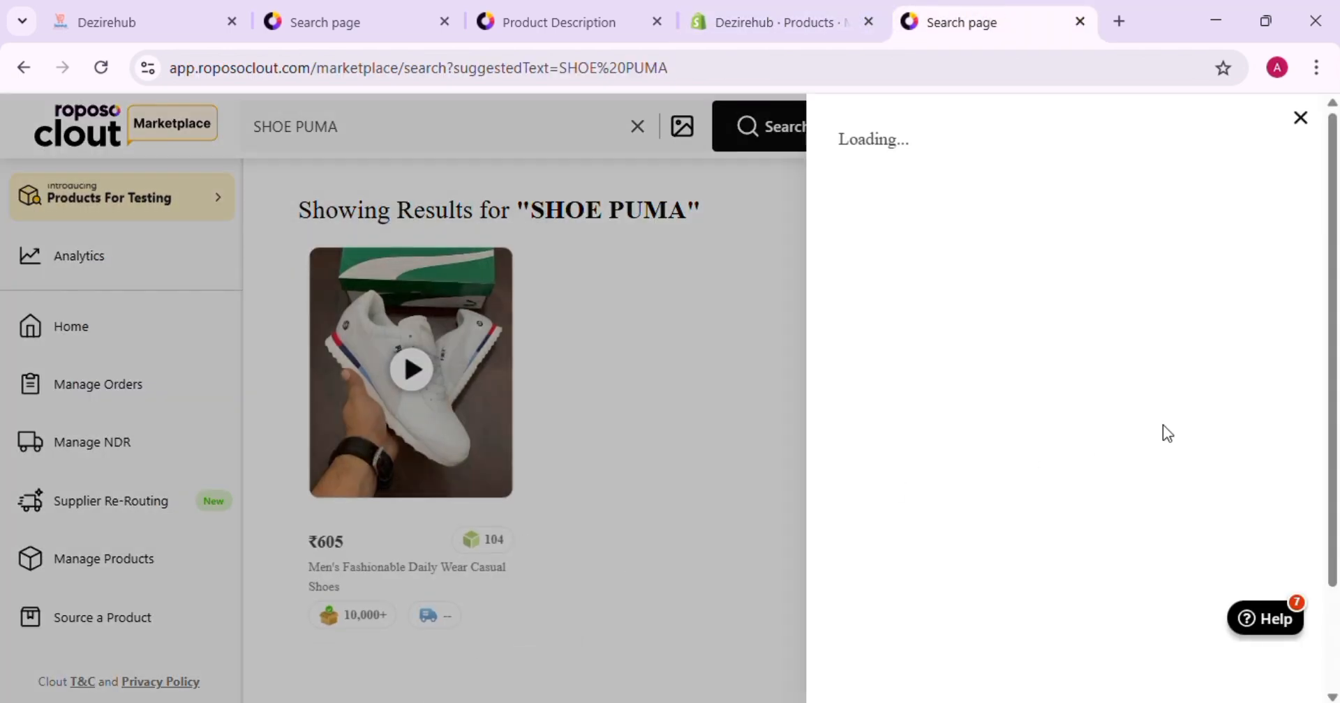
{"action": "left_click", "coordinate": [1256, 469]}
{"action": "type", "text": "999"}
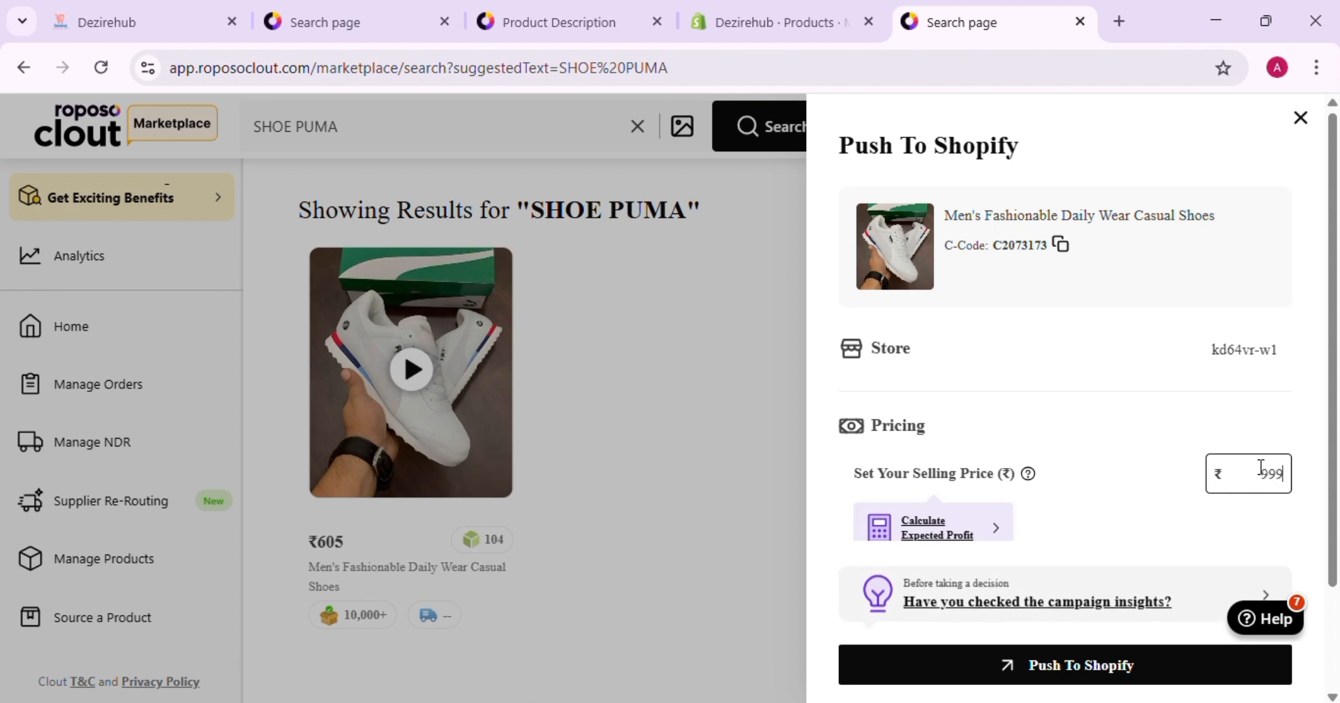
{"action": "scroll", "coordinate": [1260, 469], "scroll_direction": "down", "scroll_amount": 3}
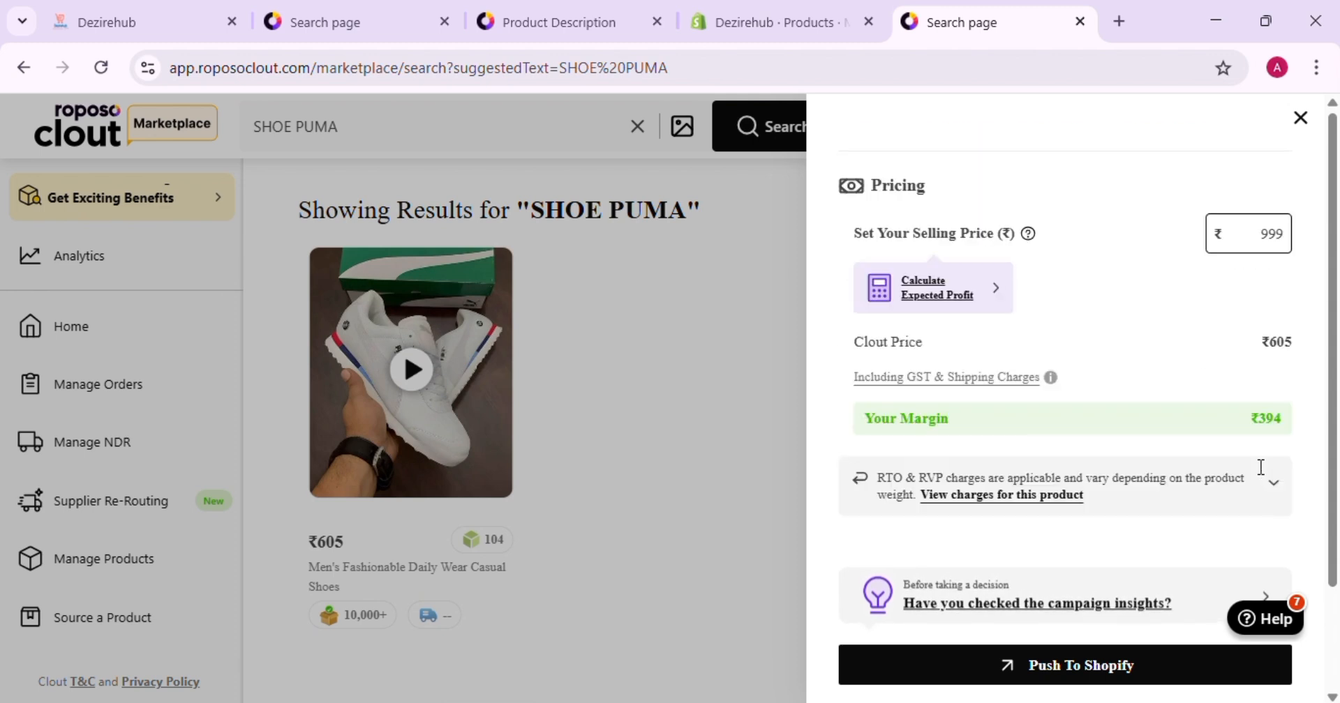
{"action": "left_click", "coordinate": [1074, 649]}
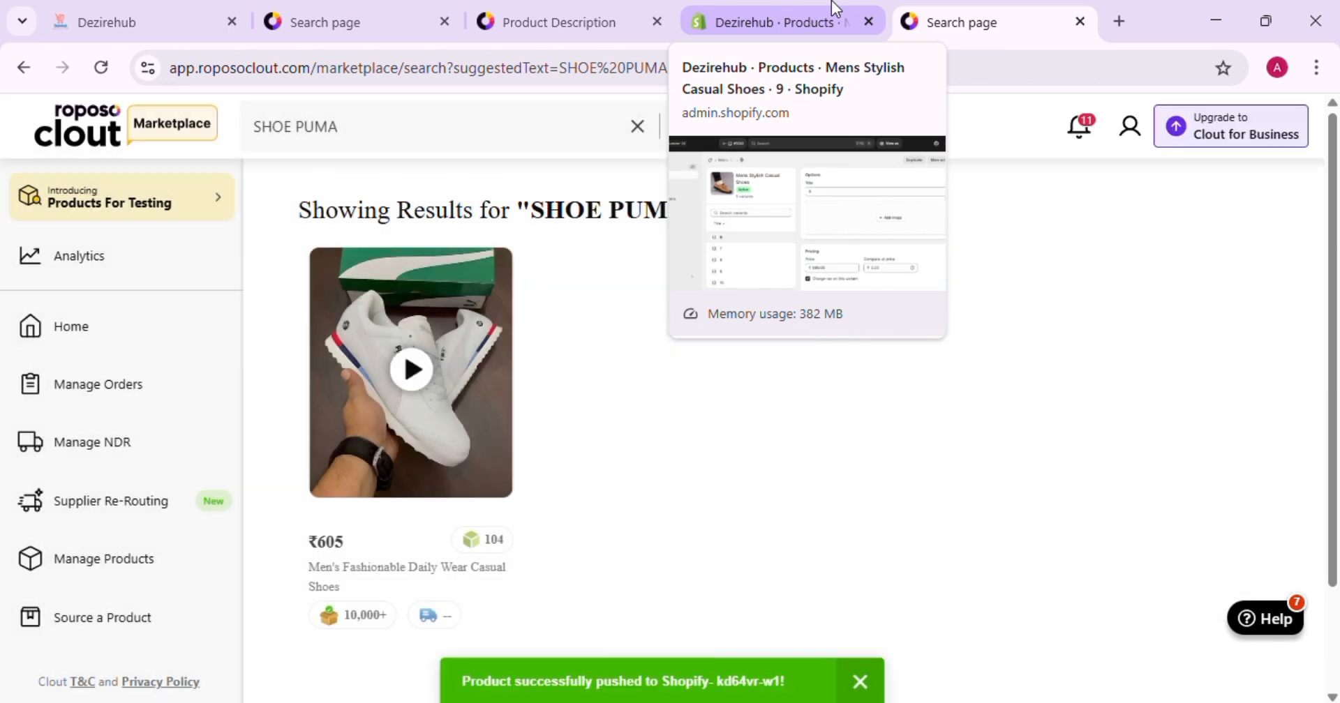
Step: Switch to the Shopify admin and view the live online store
{"action": "left_click", "coordinate": [835, 8]}
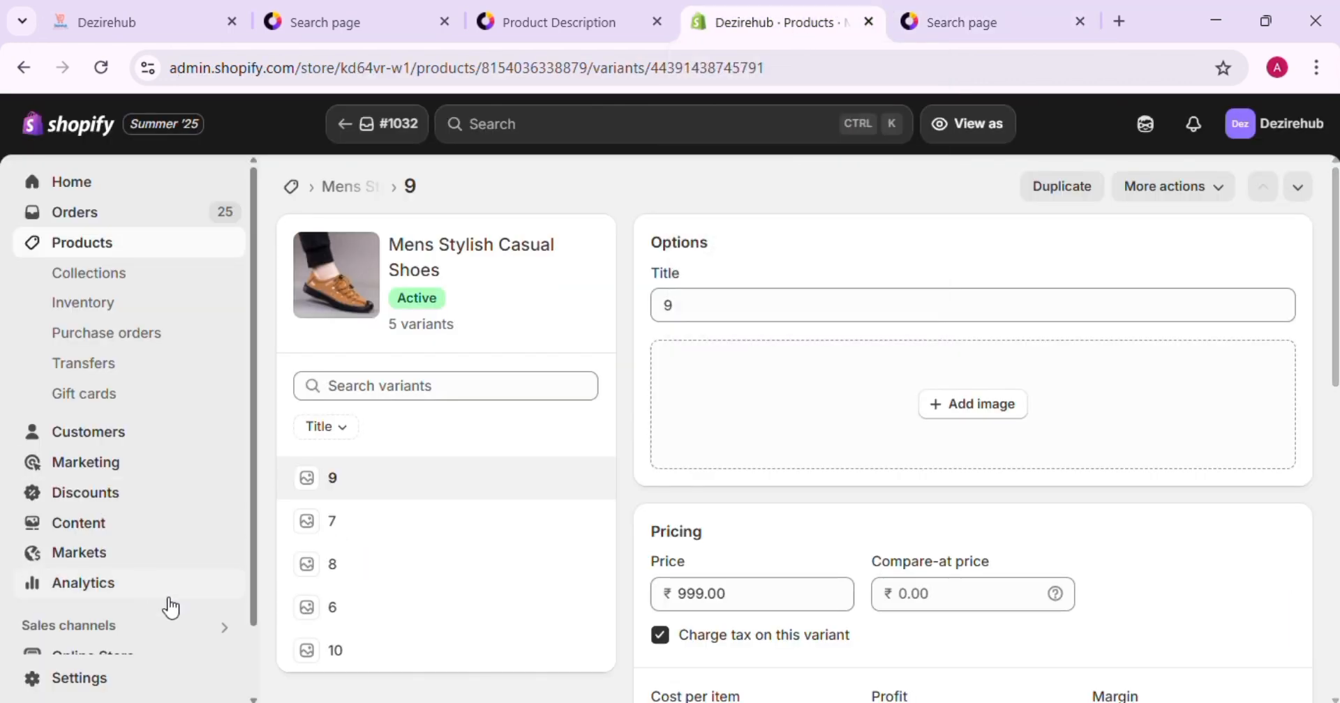
{"action": "scroll", "coordinate": [177, 618], "scroll_direction": "down", "scroll_amount": 1}
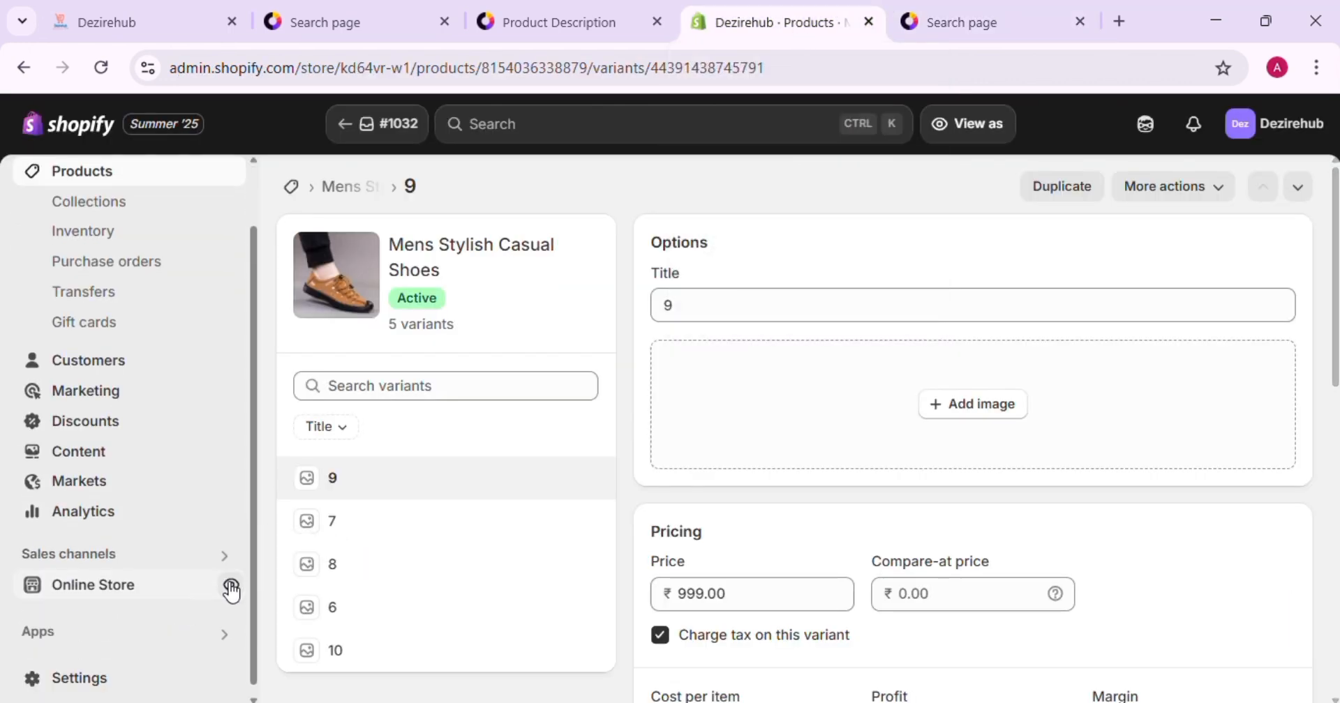
{"action": "left_click", "coordinate": [231, 586]}
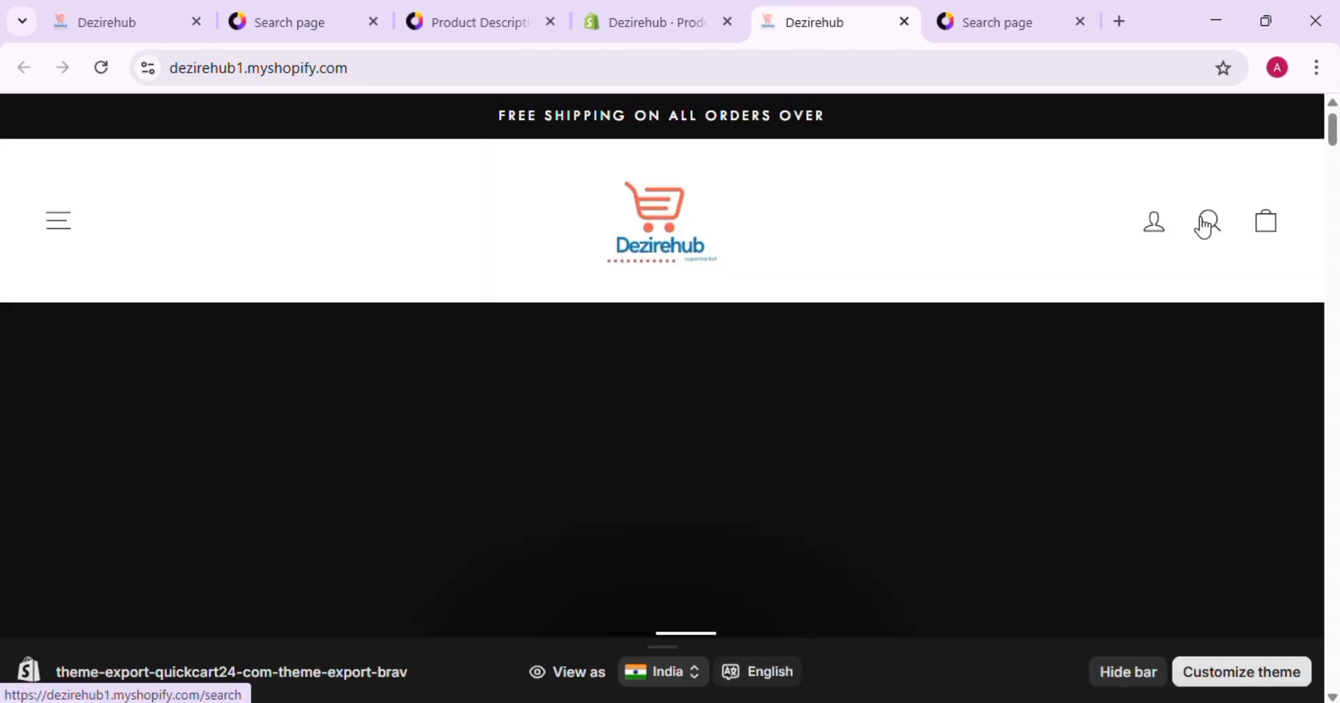
Step: Search the storefront for "SHOE" and open the Men's Fashionable Daily Wear Casual Shoes product page
{"action": "left_click", "coordinate": [1205, 226]}
{"action": "type", "text": "SHOE"}
{"action": "scroll", "coordinate": [844, 439], "scroll_direction": "down", "scroll_amount": 10}
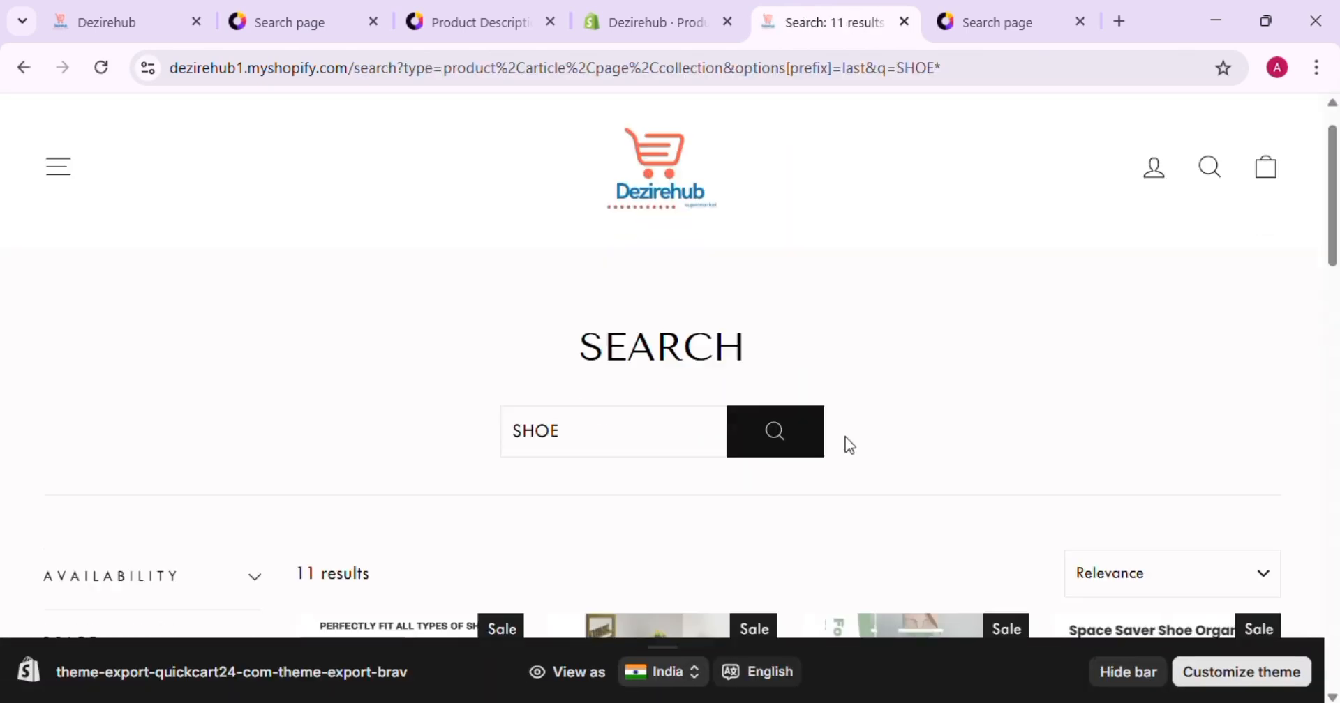
{"action": "scroll", "coordinate": [847, 447], "scroll_direction": "down", "scroll_amount": 2}
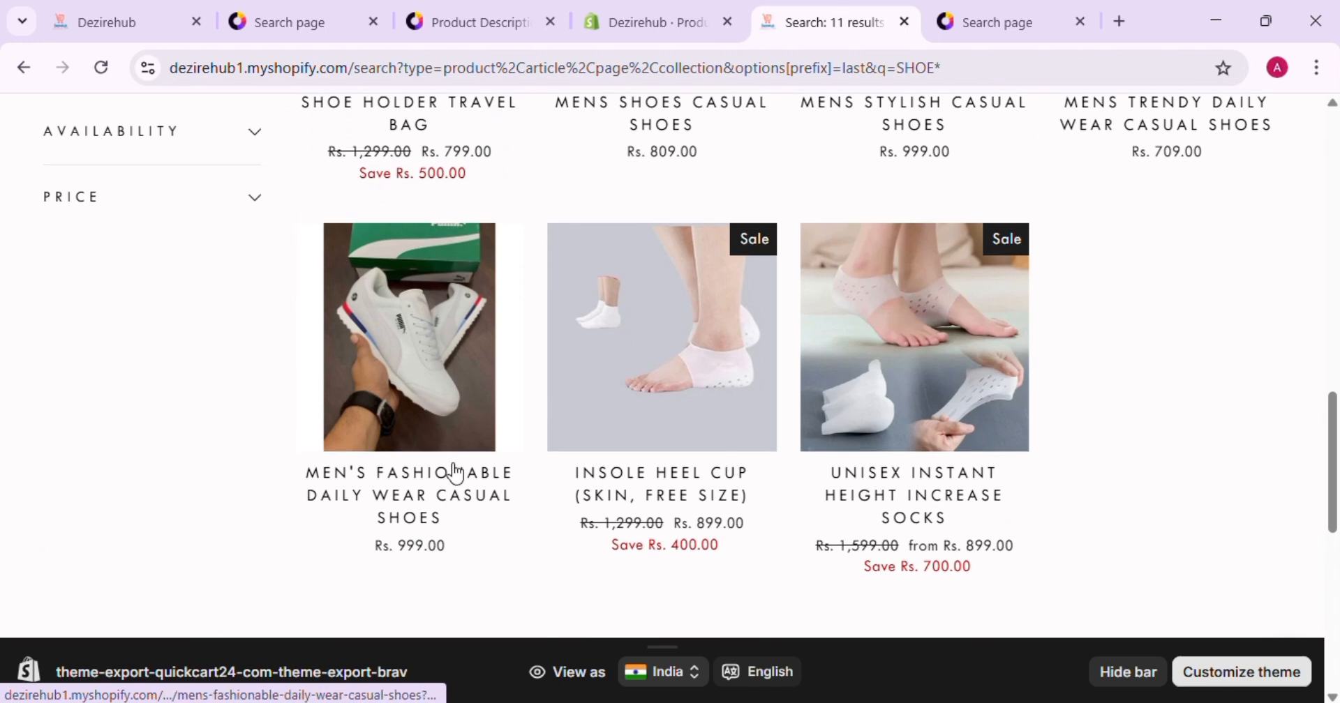
{"action": "left_click", "coordinate": [386, 476]}
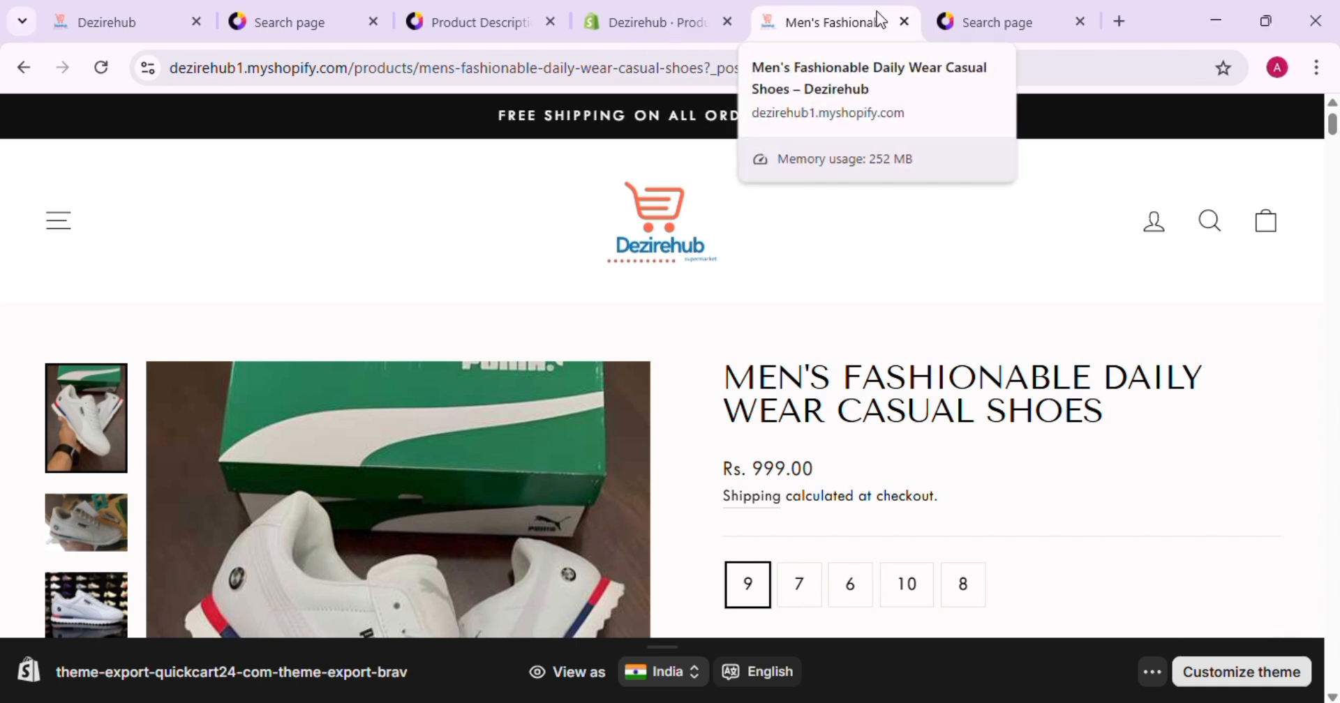
Step: Move the shoe product page's tab to the end and open the Shopify store admin in a new tab
{"action": "left_click_drag", "start_coordinate": [877, 15], "coordinate": [1012, 7]}
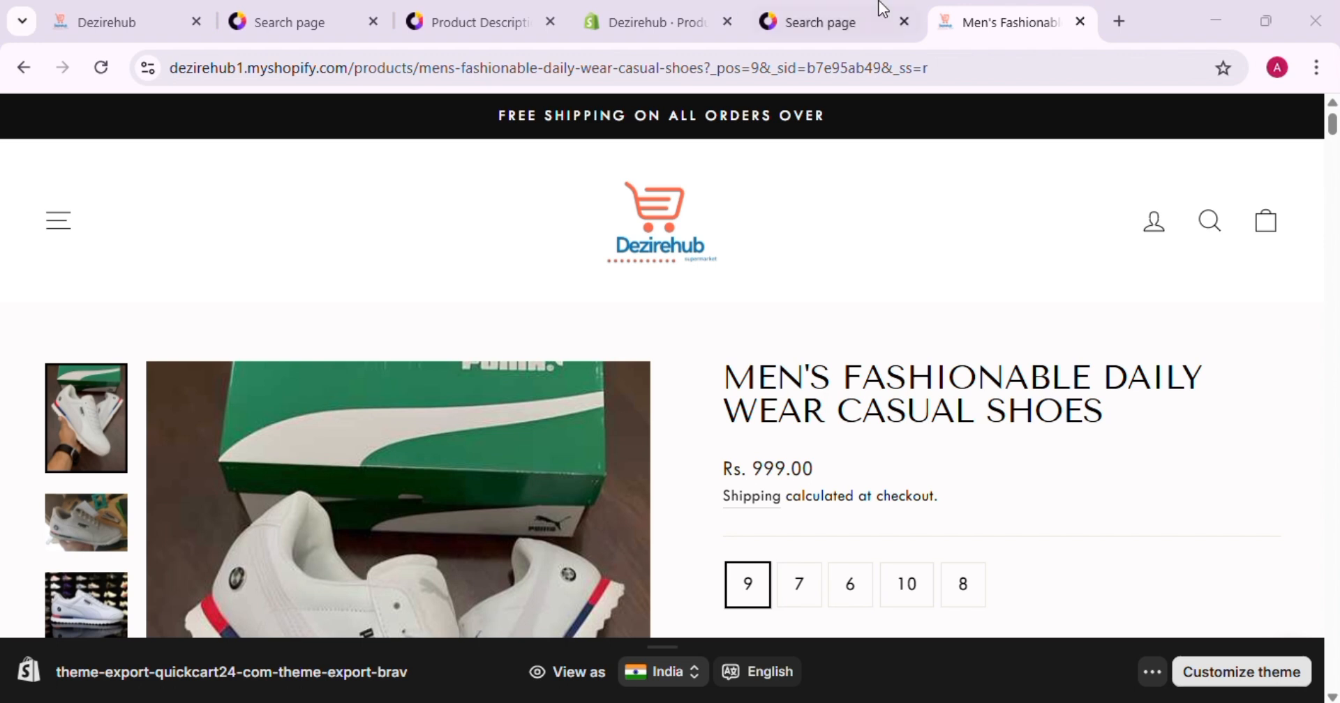
{"action": "left_click", "coordinate": [1120, 21]}
{"action": "type", "text": "s"}
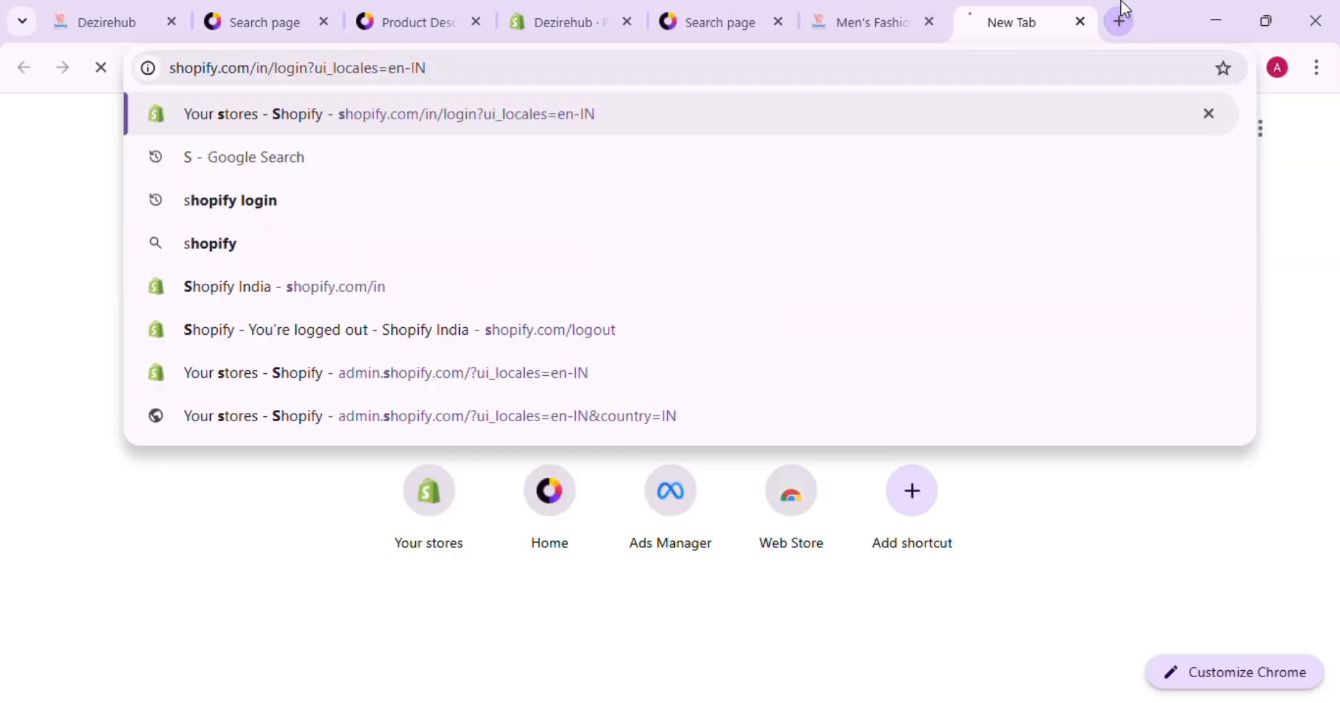
{"action": "key", "text": "Return"}
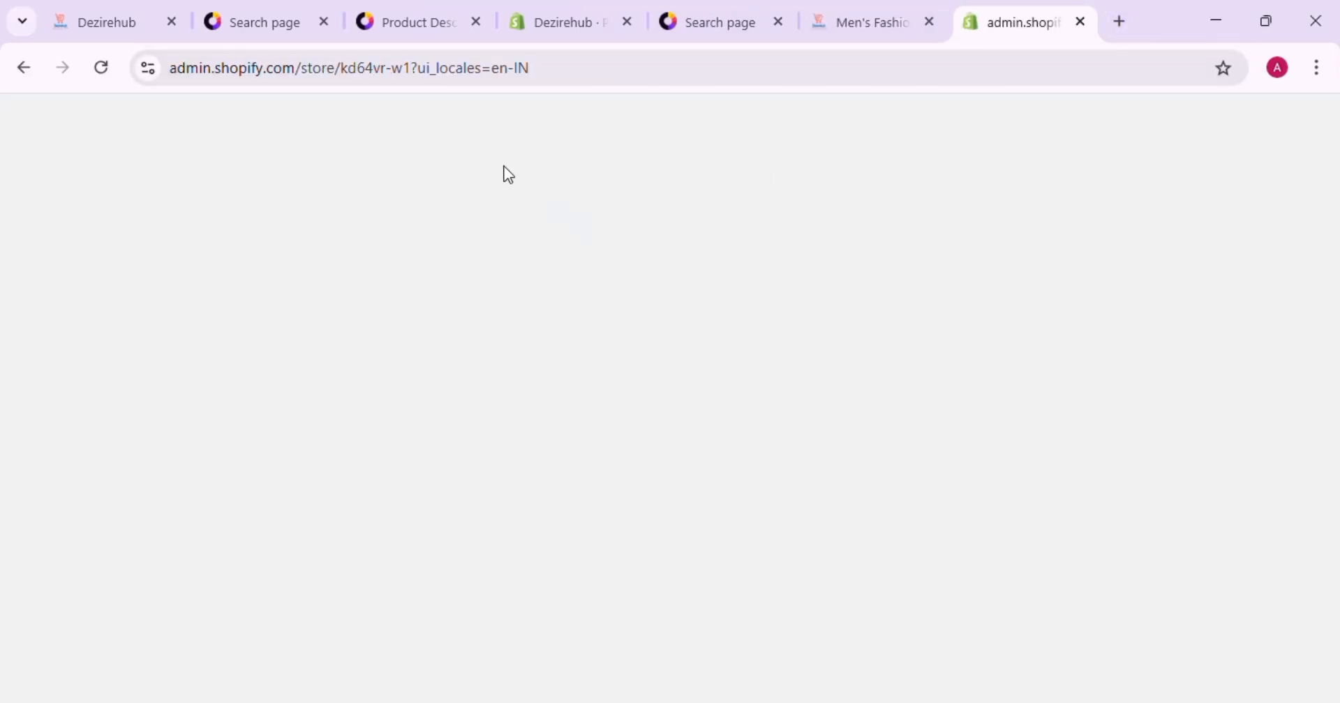
Step: Open the most recent order in the Shopify admin and inspect its Mens Stylish Casual Shoes product in size 9
{"action": "left_click", "coordinate": [538, 8]}
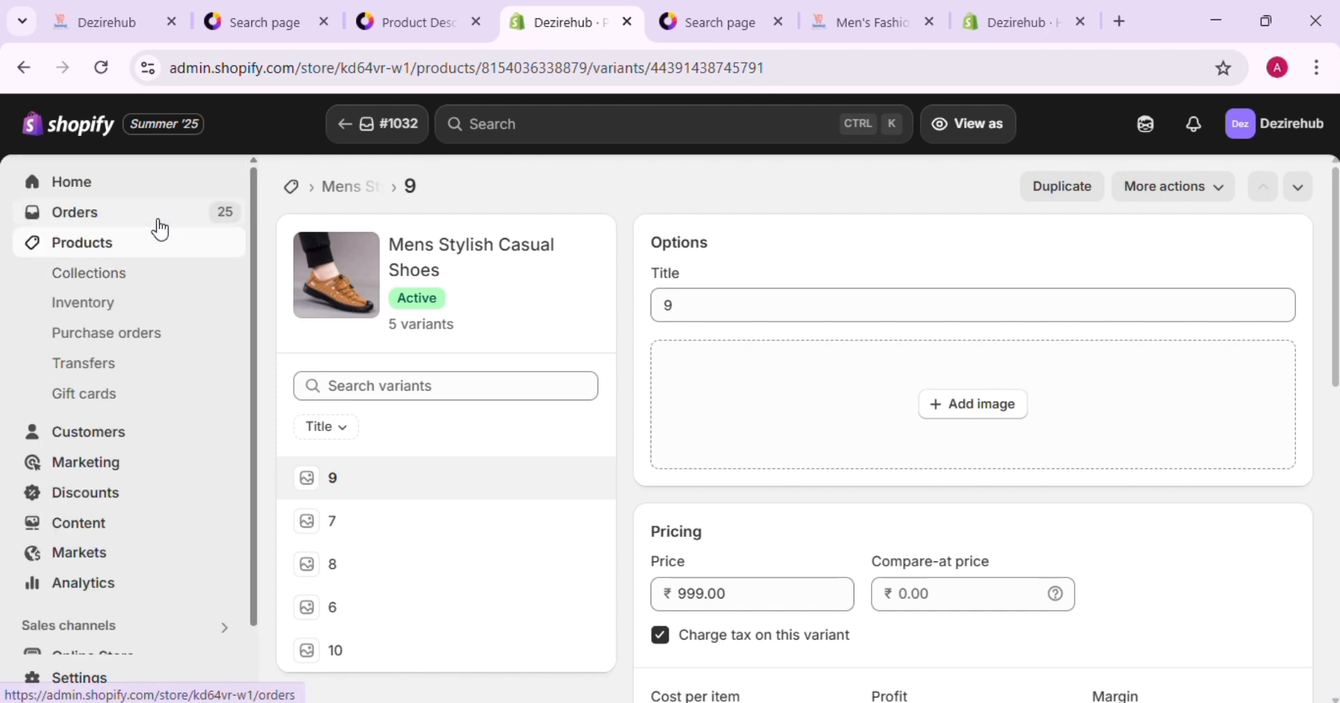
{"action": "left_click", "coordinate": [154, 223]}
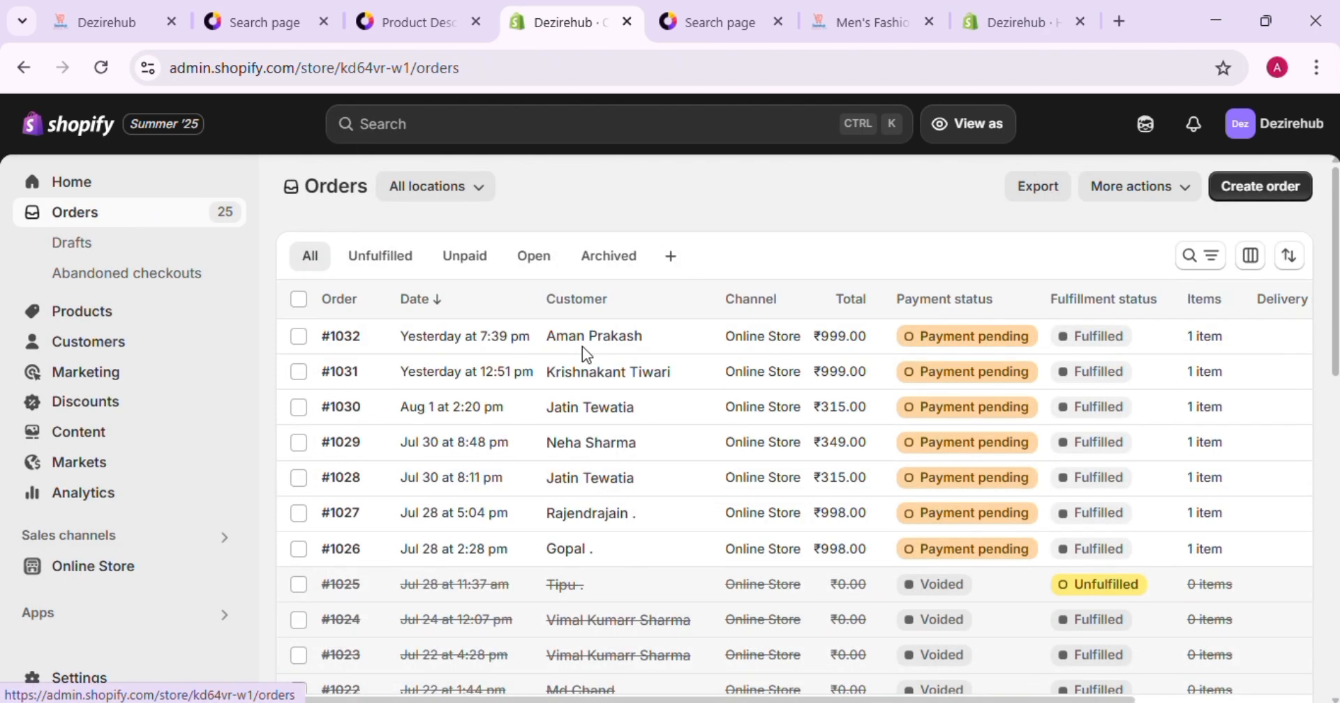
{"action": "left_click", "coordinate": [511, 345]}
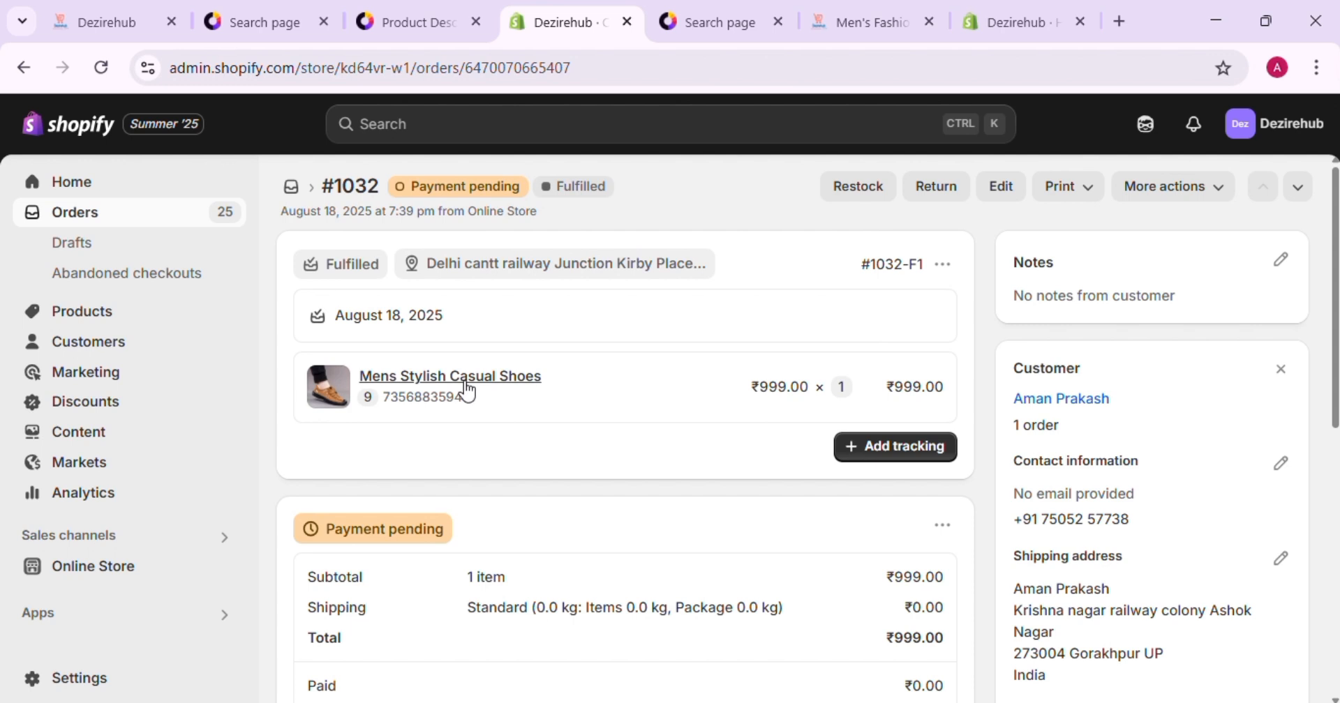
{"action": "left_click", "coordinate": [467, 380]}
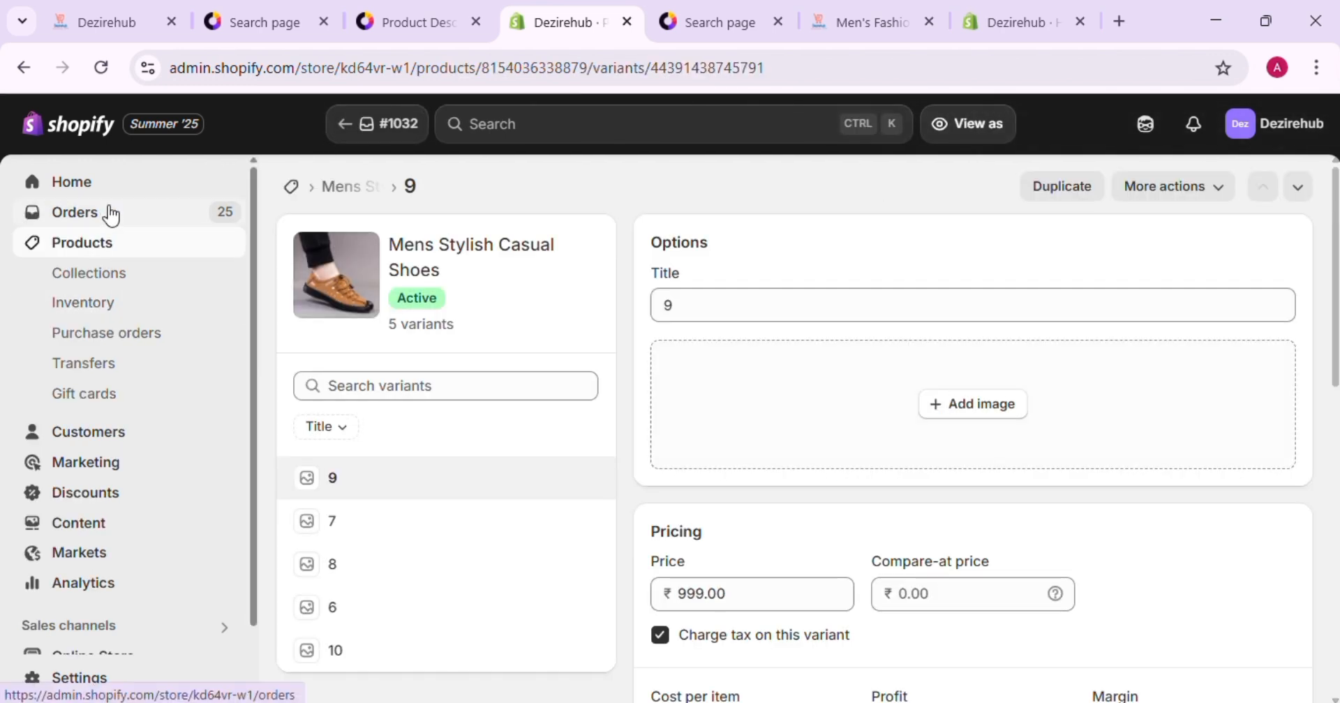
Step: Return to the orders list and reopen the most recent order to review its item and customer details
{"action": "left_click", "coordinate": [110, 214]}
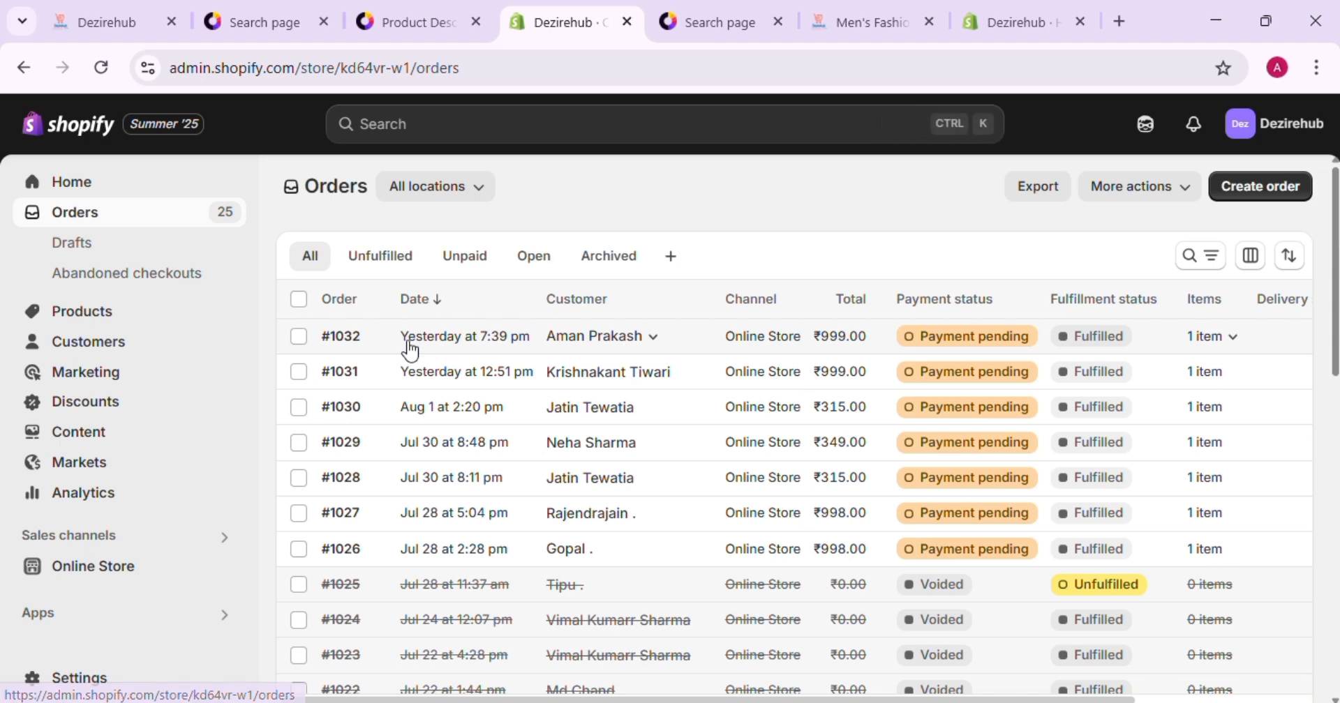
{"action": "left_click", "coordinate": [409, 346]}
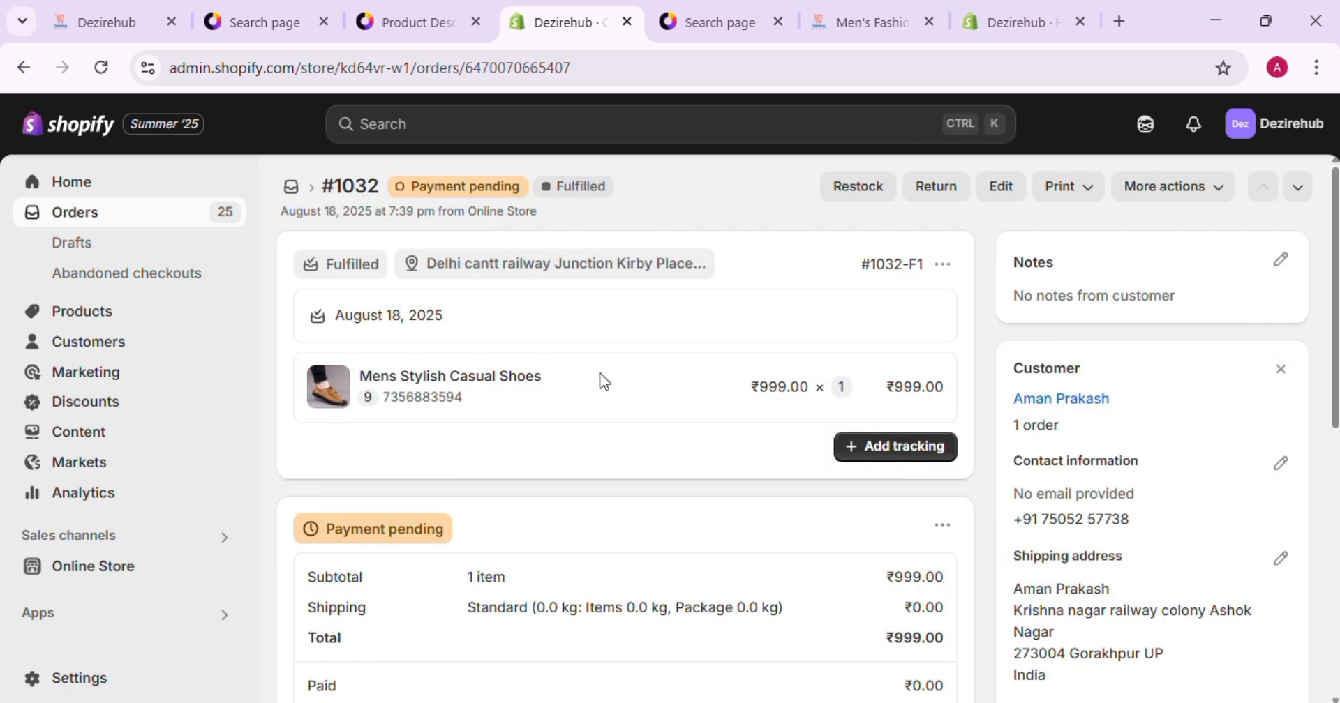
{"action": "scroll", "coordinate": [600, 373], "scroll_direction": "up", "scroll_amount": 5}
{"action": "scroll", "coordinate": [600, 373], "scroll_direction": "down", "scroll_amount": 5}
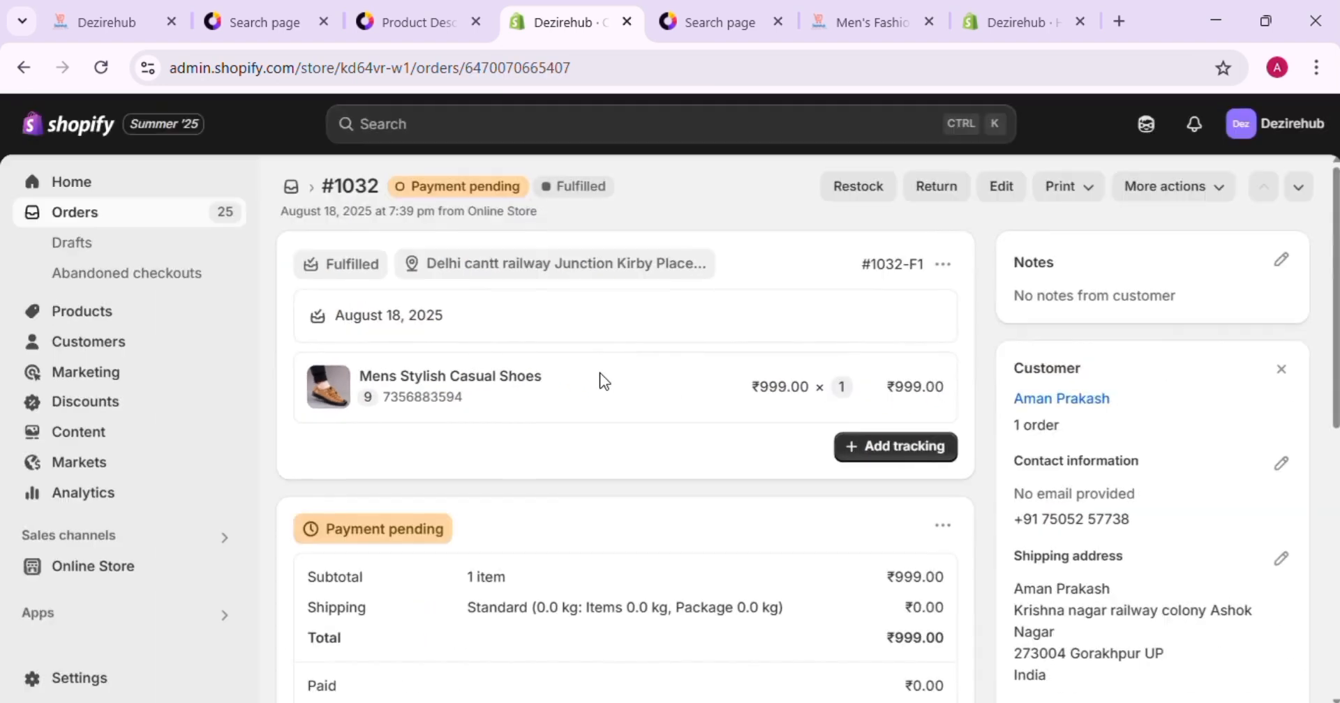
Step: Start buying the size 9 Men's Fashionable Daily Wear Casual Shoes and copy the customer's phone number from the order into the checkout contact field
{"action": "left_click", "coordinate": [841, 9]}
{"action": "scroll", "coordinate": [887, 337], "scroll_direction": "down", "scroll_amount": 5}
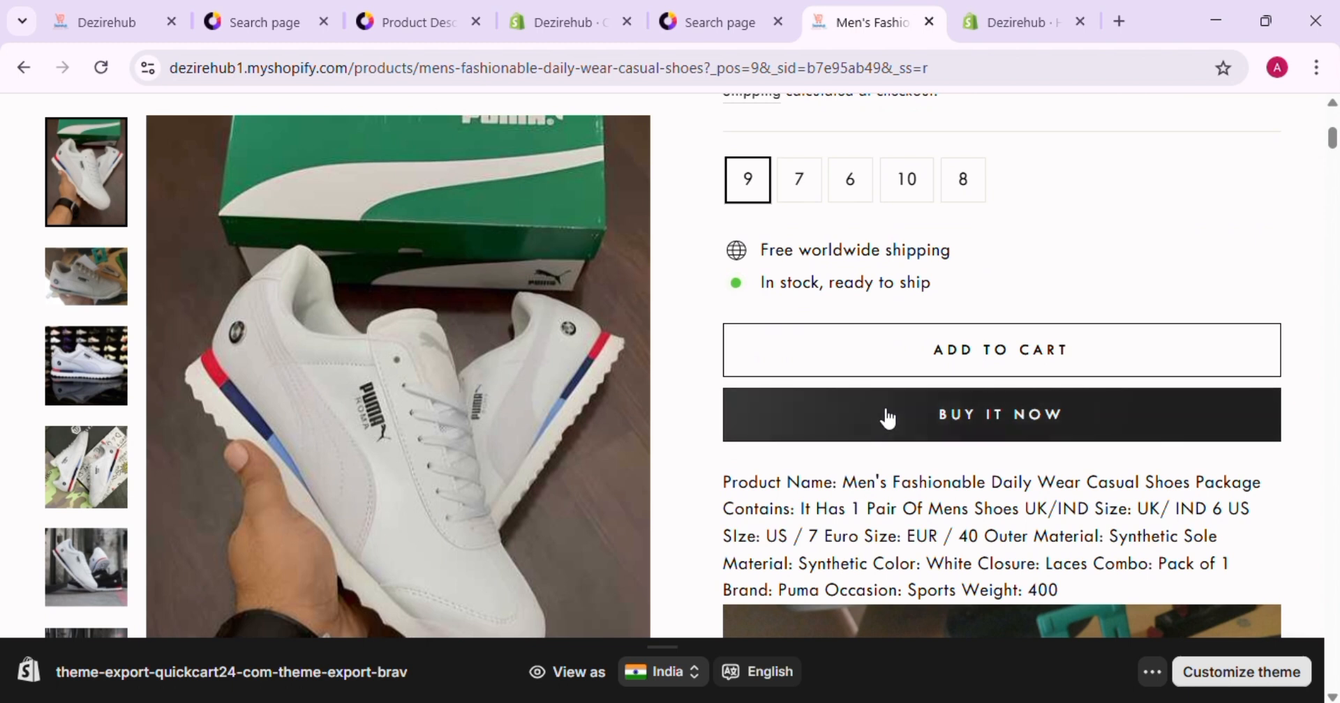
{"action": "left_click", "coordinate": [544, 11]}
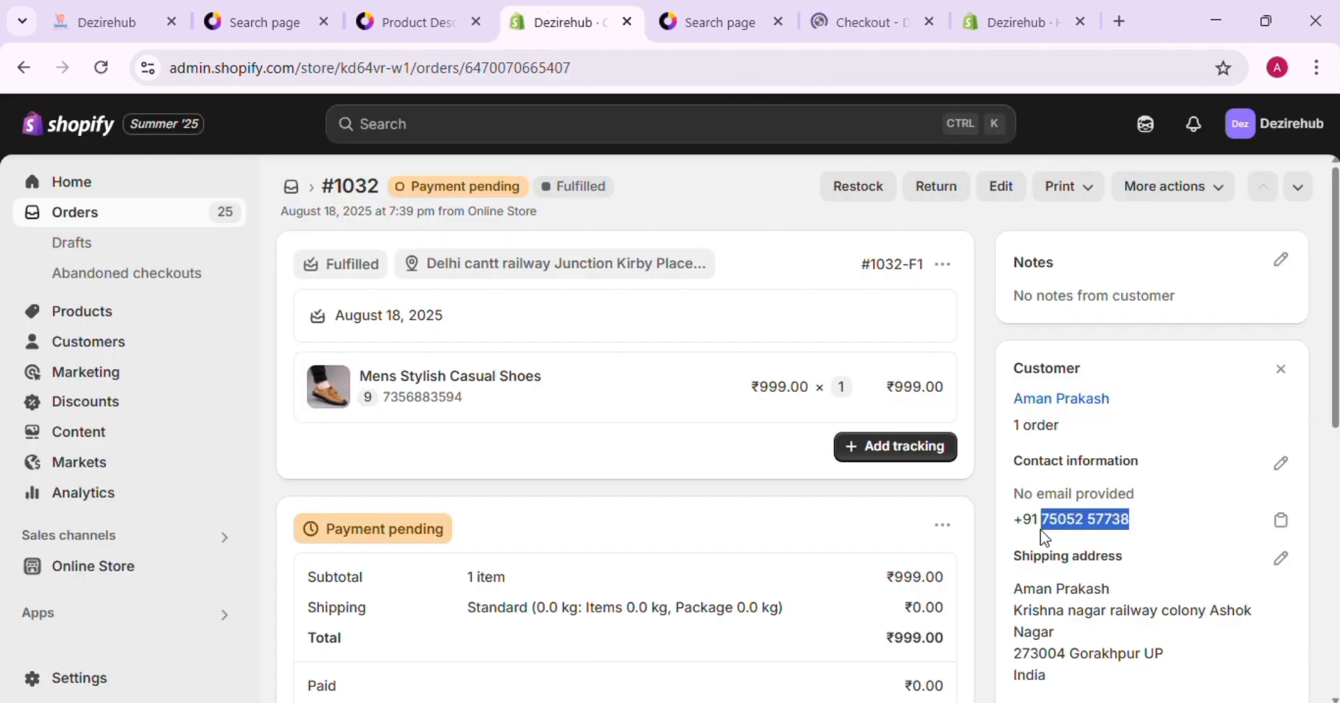
{"action": "key", "text": "ctrl+c"}
{"action": "left_click", "coordinate": [858, 14]}
{"action": "key", "text": "ctrl+v"}
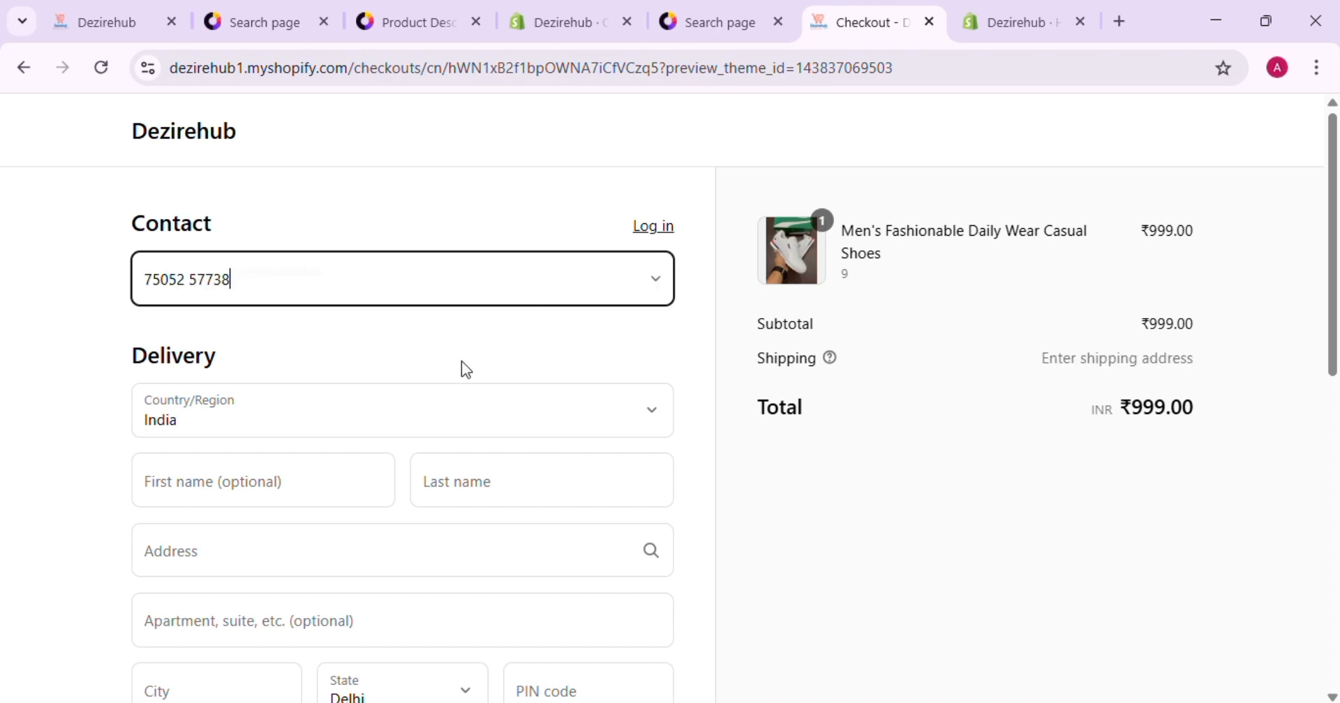
Step: Copy the customer's first name from the Shopify order into the checkout's first name field
{"action": "left_click", "coordinate": [528, 9]}
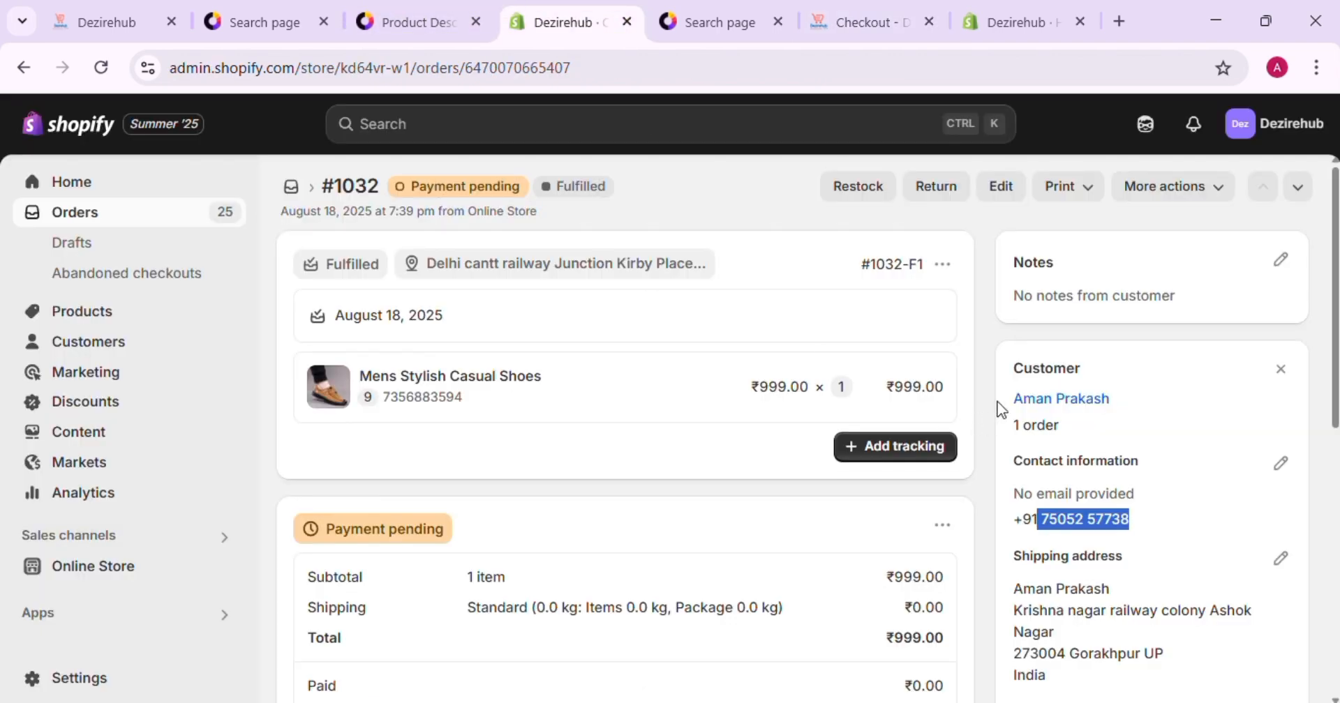
{"action": "left_click_drag", "start_coordinate": [1070, 383], "coordinate": [1058, 408]}
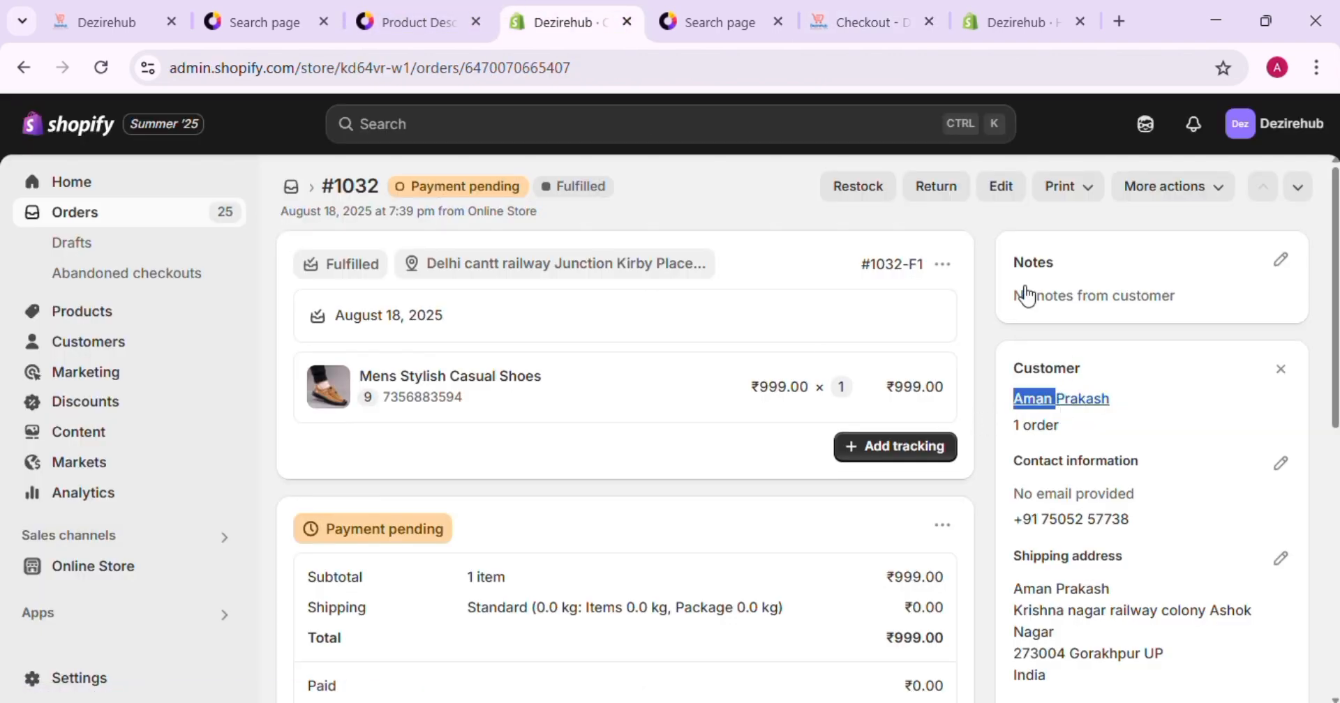
{"action": "left_click", "coordinate": [862, 15]}
{"action": "left_click", "coordinate": [332, 542]}
{"action": "key", "text": "ctrl+v"}
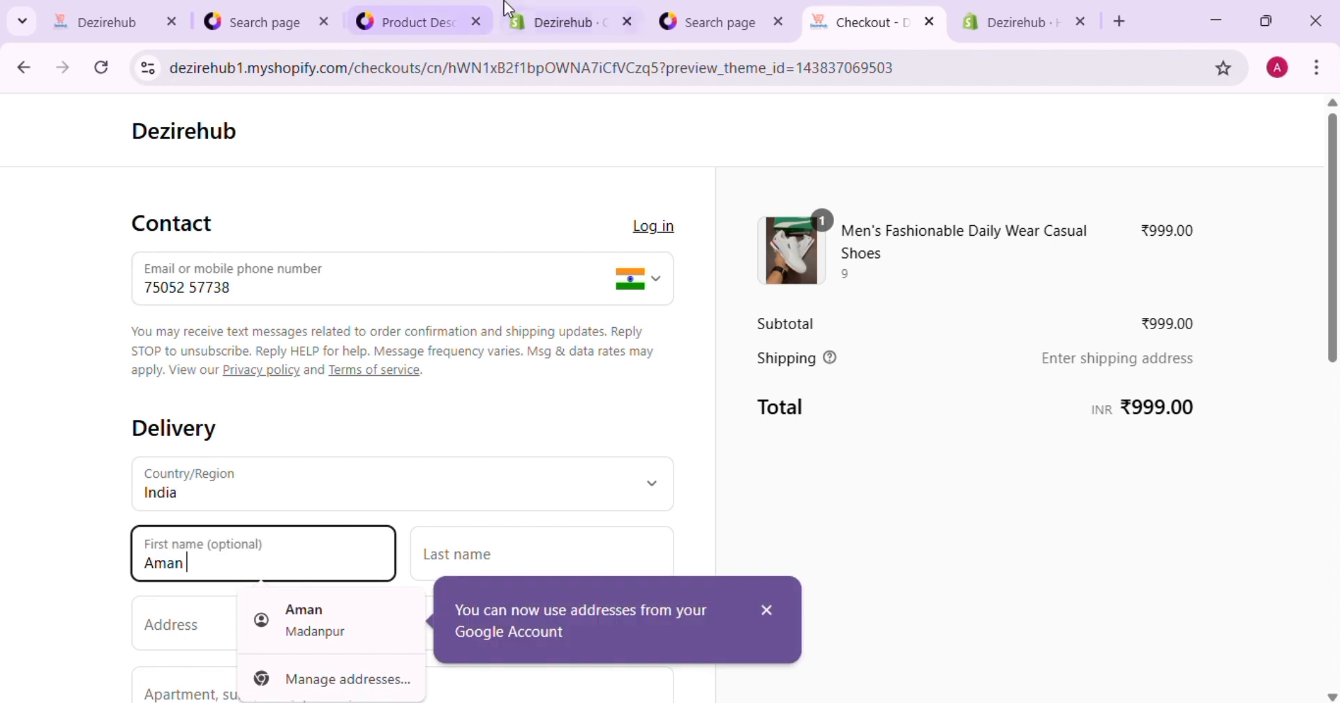
Step: Copy the customer's last name from the Shopify order into the checkout's last name field
{"action": "left_click", "coordinate": [565, 22]}
{"action": "left_click", "coordinate": [1124, 404]}
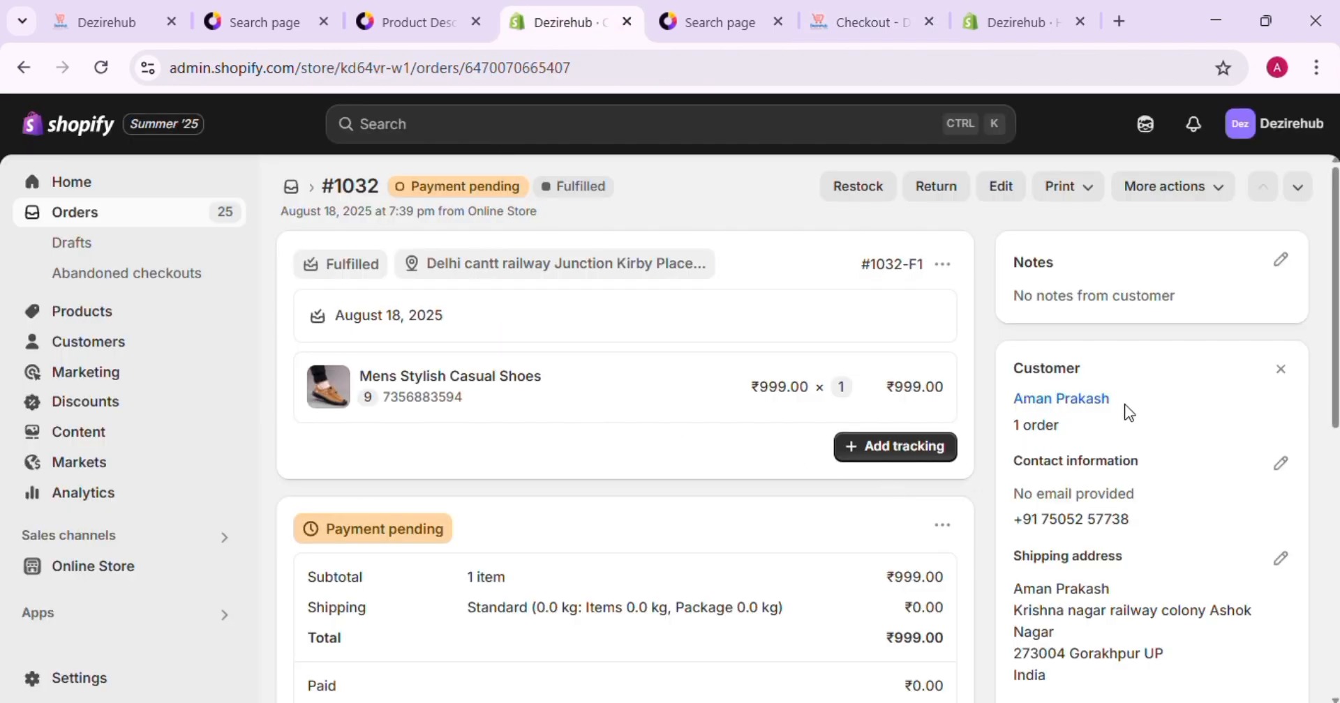
{"action": "left_click_drag", "start_coordinate": [1066, 408], "coordinate": [1054, 412]}
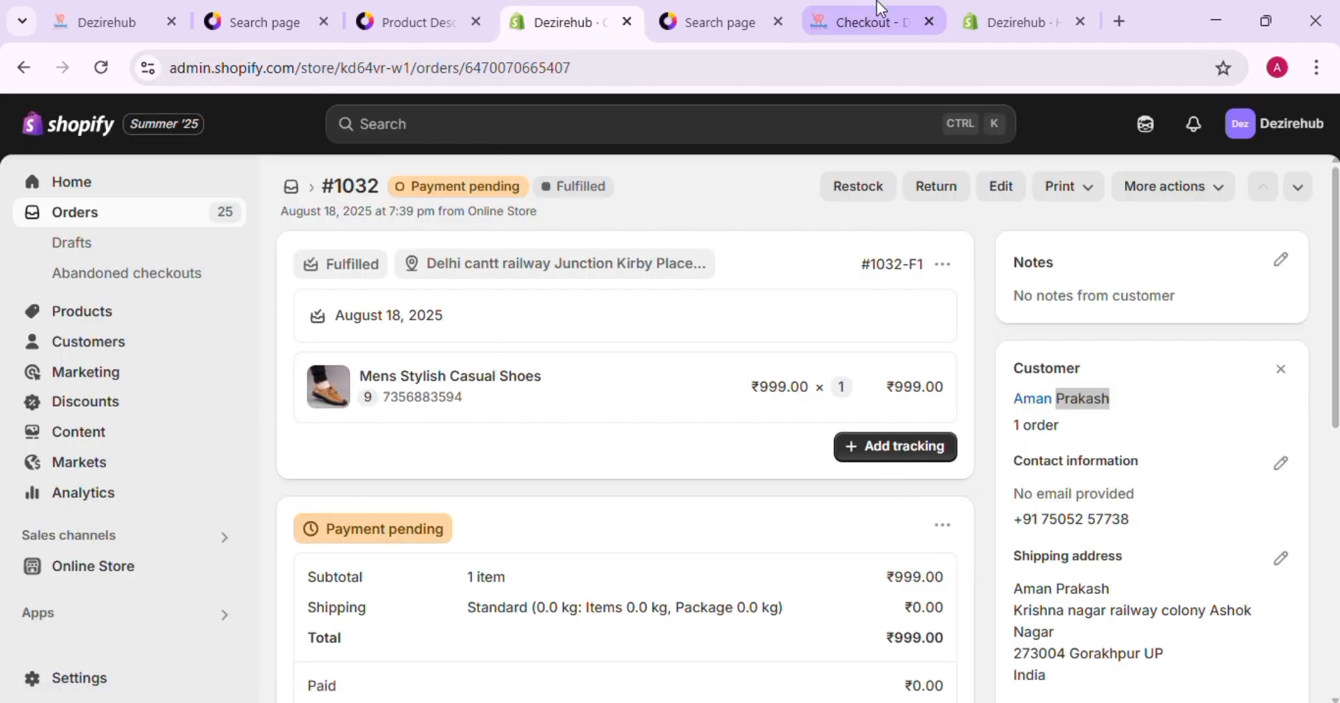
{"action": "left_click", "coordinate": [872, 22]}
{"action": "left_click", "coordinate": [559, 548]}
{"action": "key", "text": "ctrl+v"}
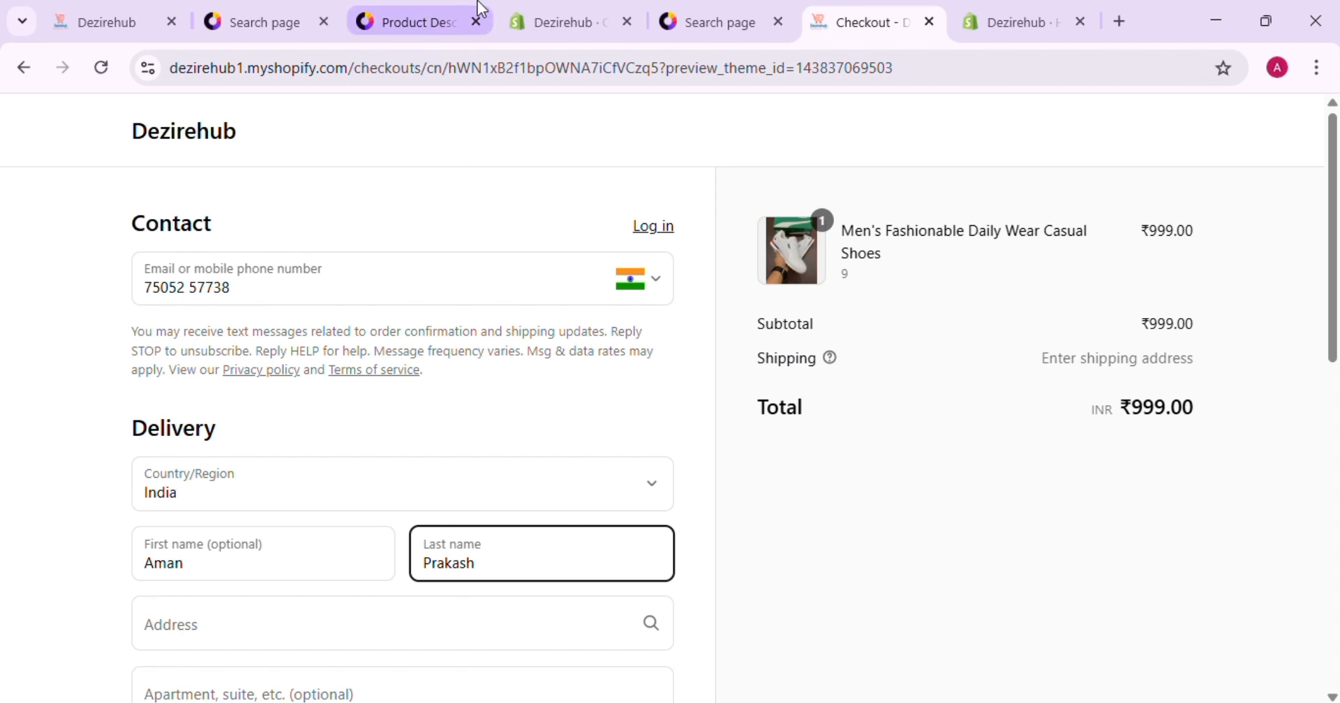
Step: Copy the customer's shipping address from the Shopify order into the checkout's address field
{"action": "left_click", "coordinate": [565, 22]}
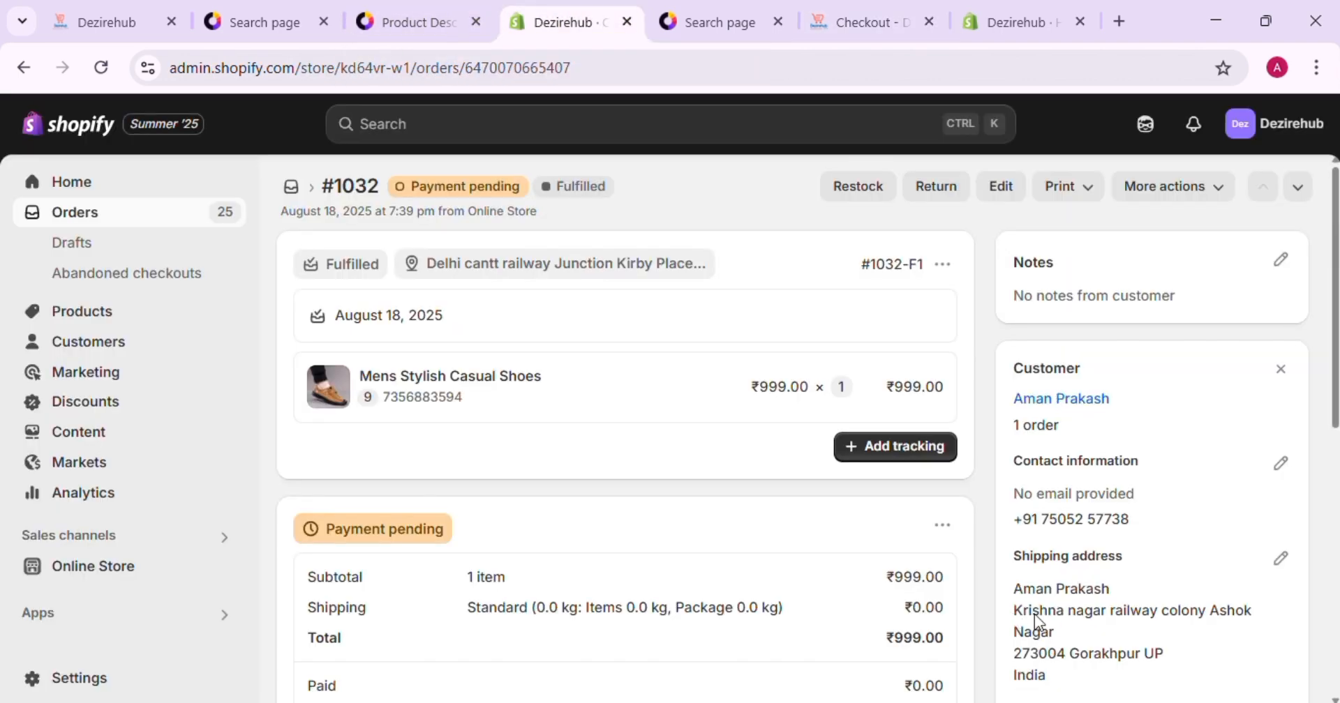
{"action": "left_click_drag", "start_coordinate": [1034, 614], "coordinate": [1164, 656]}
{"action": "key", "text": "ctrl+c"}
{"action": "left_click", "coordinate": [873, 21]}
{"action": "left_click", "coordinate": [445, 622]}
{"action": "key", "text": "ctrl+v"}
{"action": "scroll", "coordinate": [443, 628], "scroll_direction": "down", "scroll_amount": 3}
{"action": "key", "text": "Escape"}
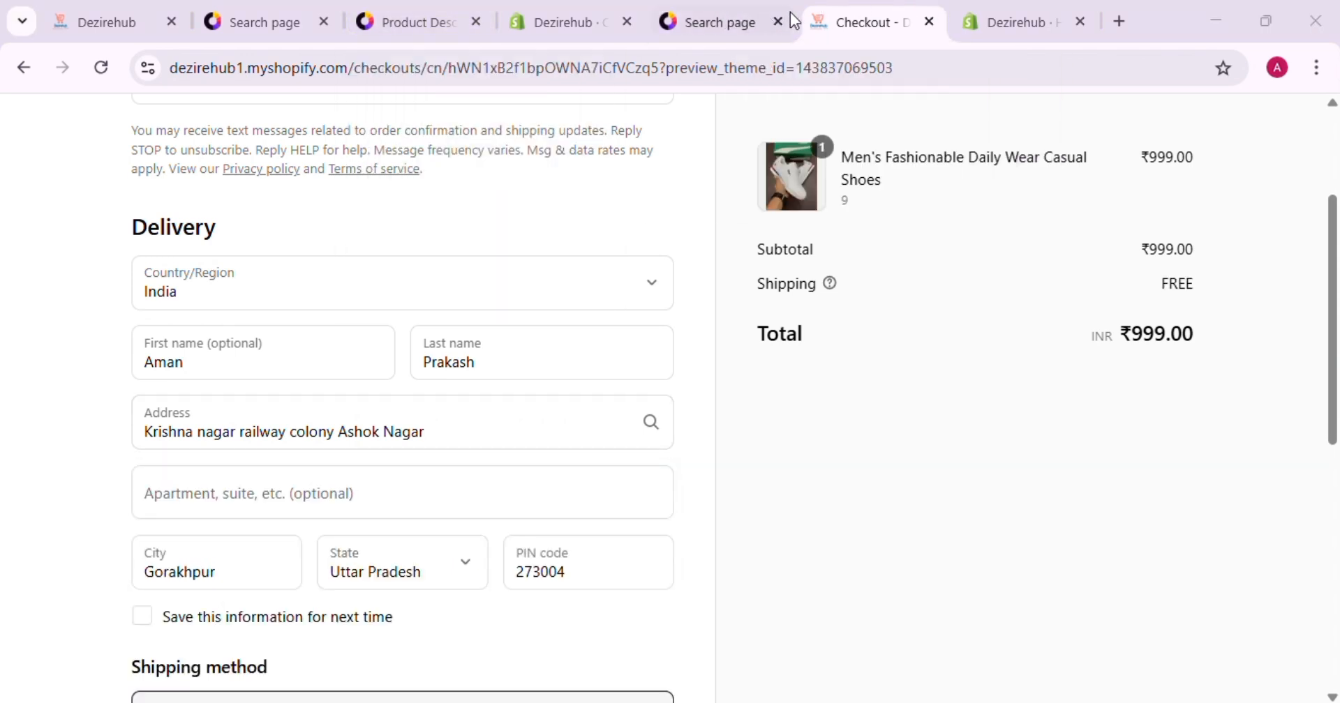
Step: Open the failed-to-sync orders list in Roposo Clout's order management, and return to the checkout
{"action": "left_click_drag", "start_coordinate": [870, 28], "coordinate": [816, 21]}
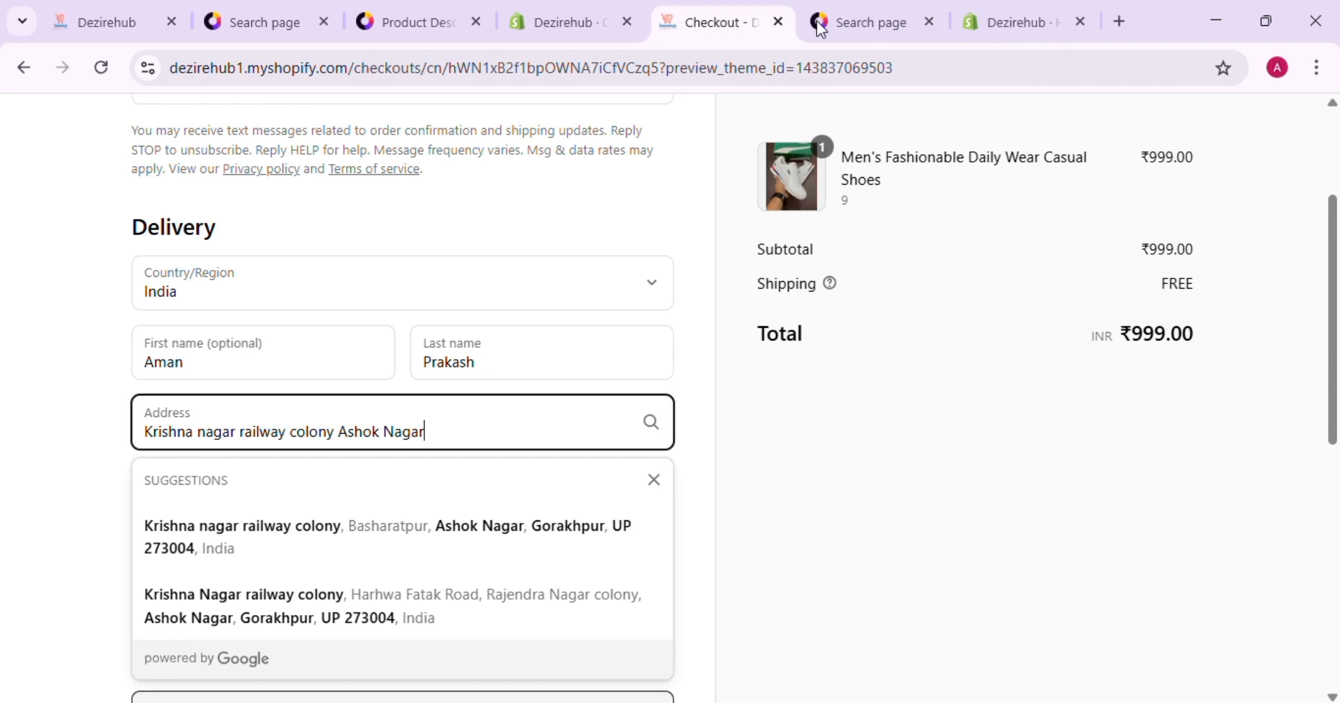
{"action": "left_click", "coordinate": [901, 11]}
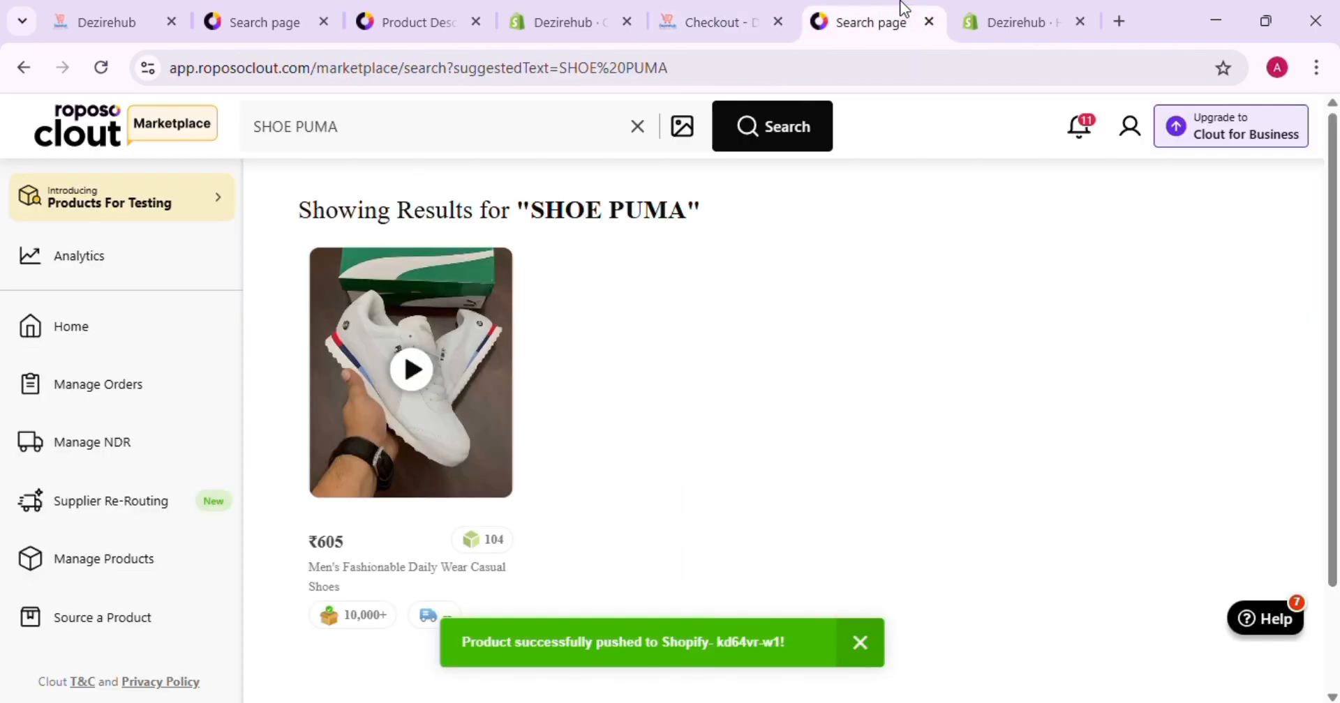
{"action": "left_click", "coordinate": [87, 382]}
{"action": "left_click", "coordinate": [650, 282]}
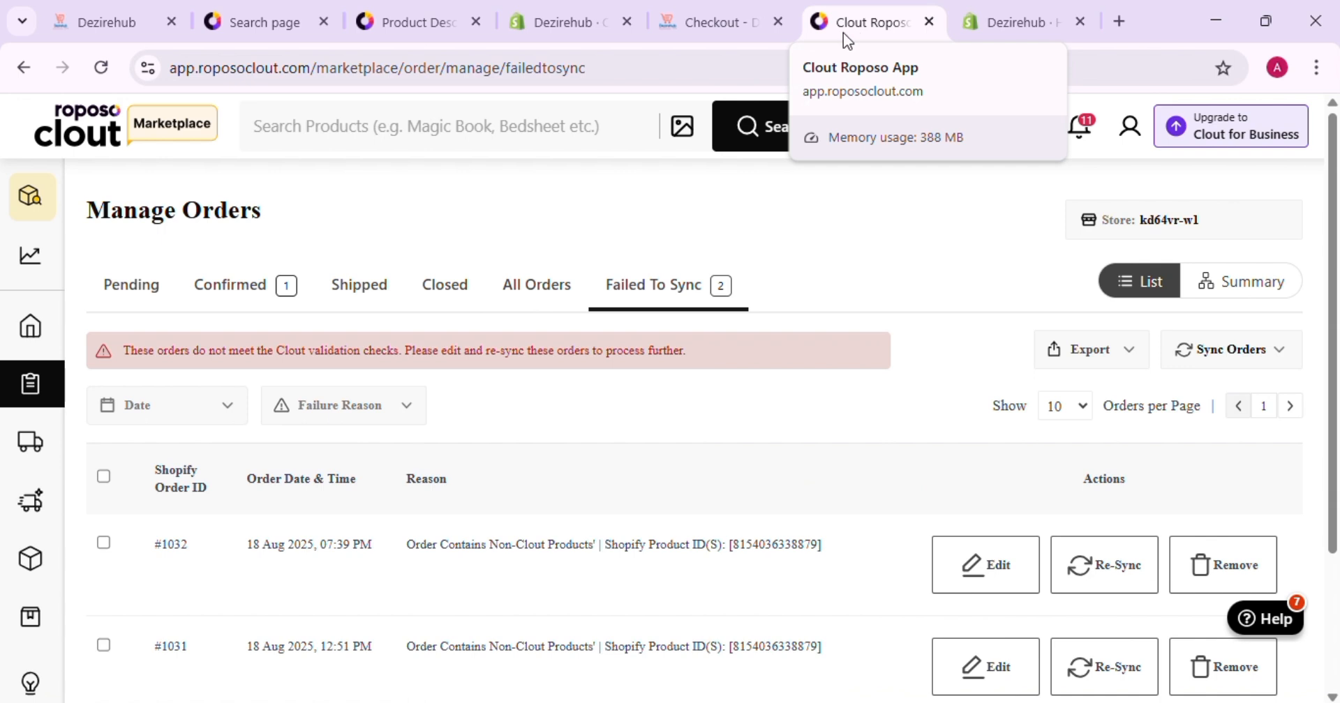
{"action": "left_click_drag", "start_coordinate": [885, 23], "coordinate": [731, 40]}
{"action": "left_click", "coordinate": [868, 21]}
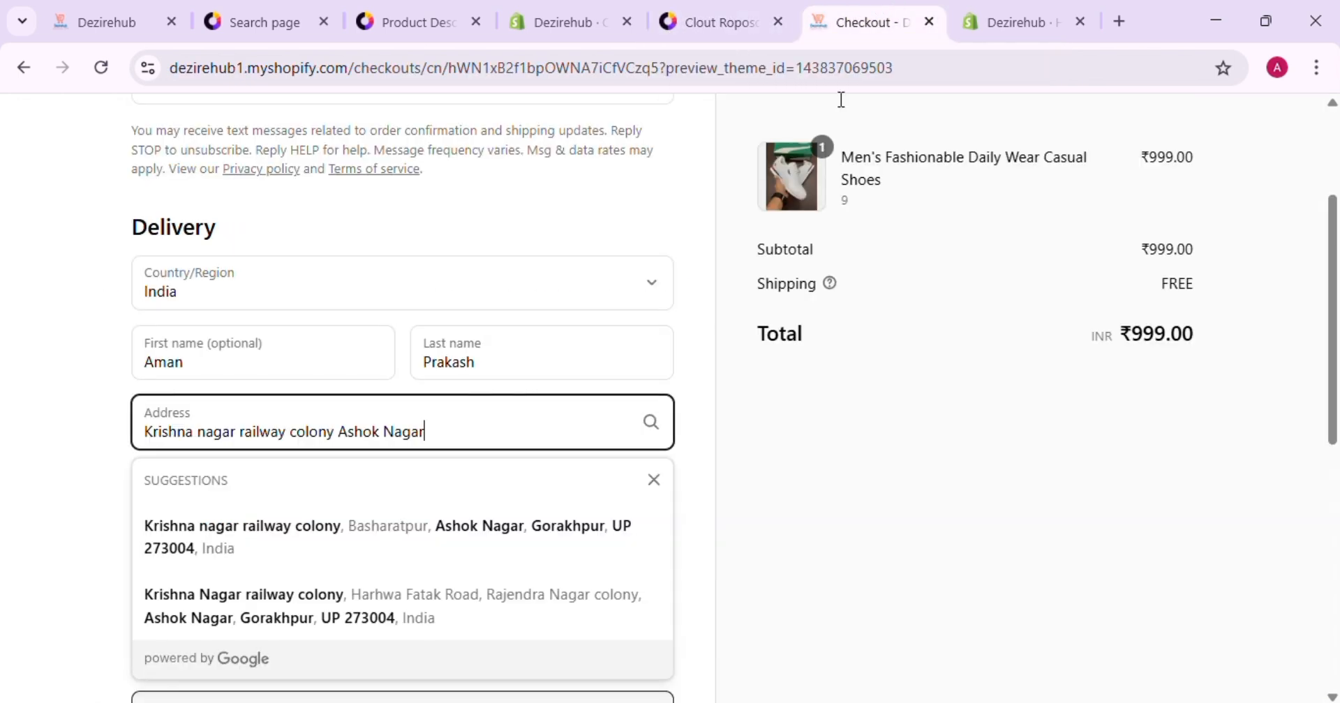
Step: Accept the first suggested shipping address and place the Cash on Delivery order with the billing address same as shipping
{"action": "left_click", "coordinate": [494, 524]}
{"action": "scroll", "coordinate": [559, 514], "scroll_direction": "down", "scroll_amount": 8}
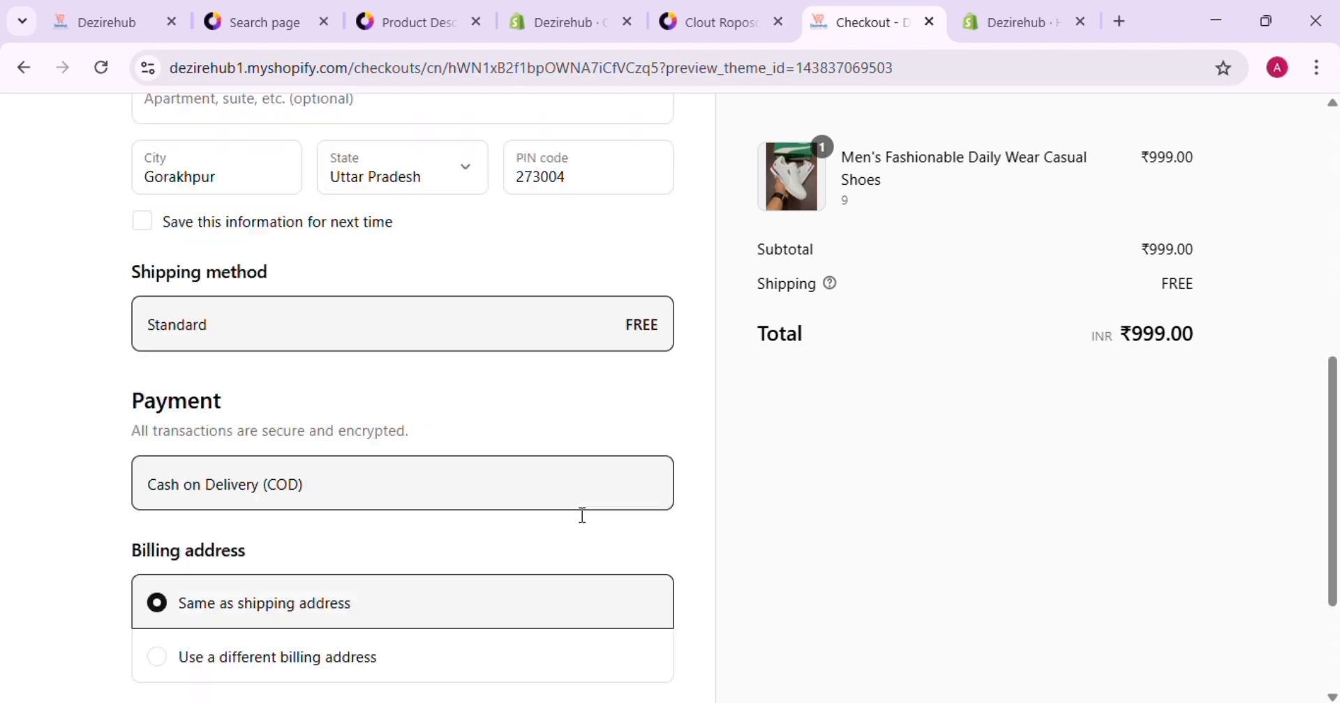
{"action": "left_click", "coordinate": [507, 558]}
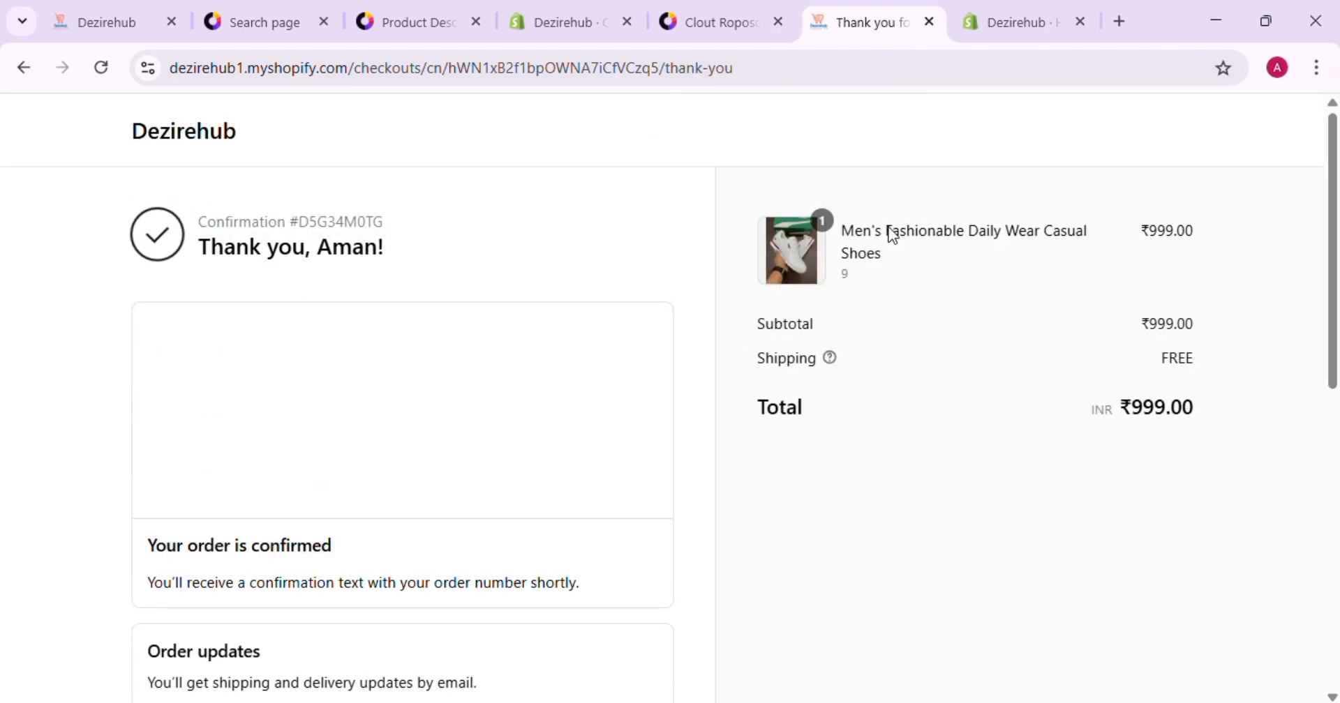
Step: Cancel the customer's original Mens Stylish Casual Shoes order in Shopify and delete it
{"action": "left_click_drag", "start_coordinate": [868, 30], "coordinate": [770, 49]}
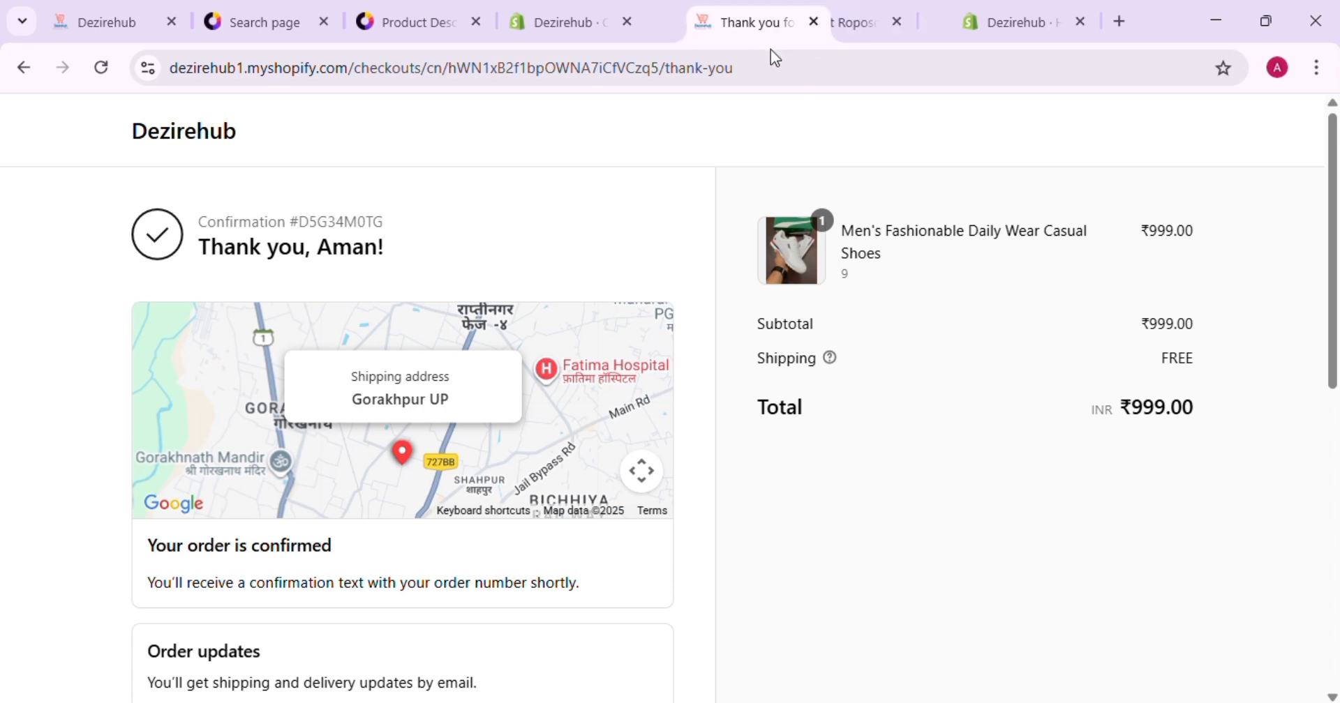
{"action": "left_click", "coordinate": [935, 8]}
{"action": "left_click", "coordinate": [973, 10]}
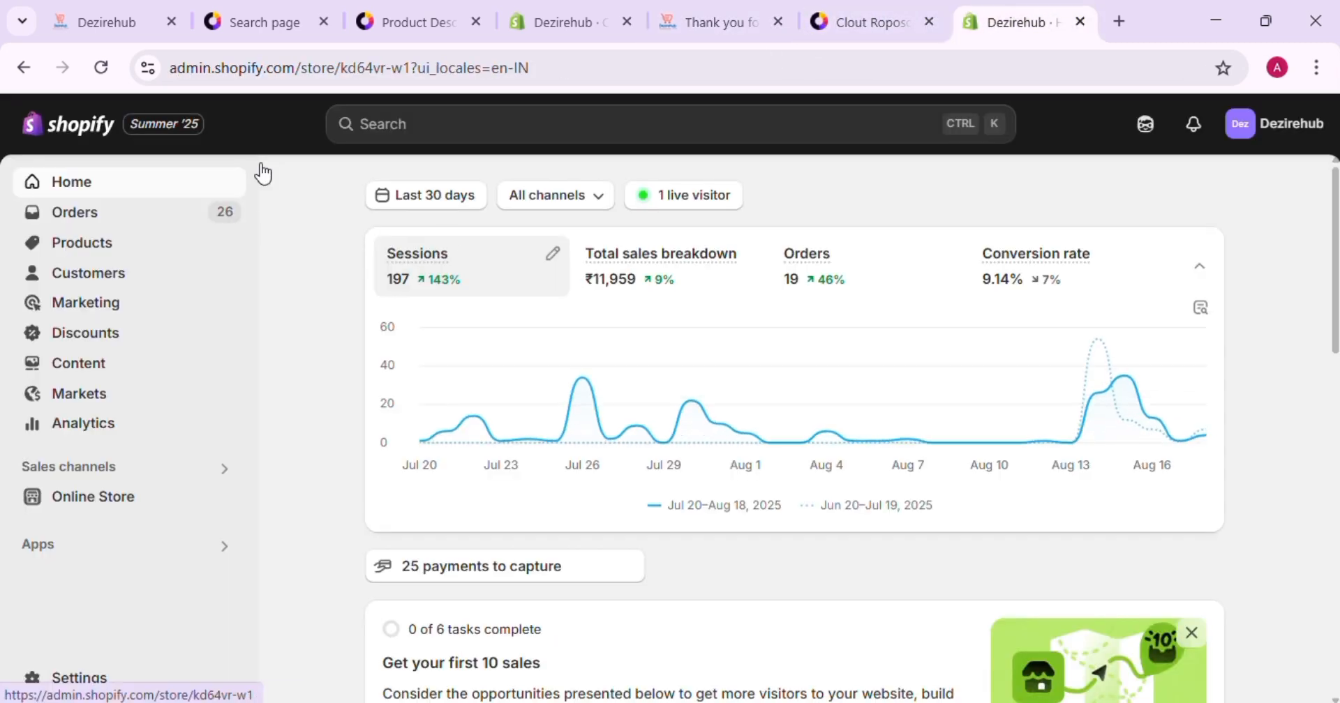
{"action": "left_click", "coordinate": [561, 21]}
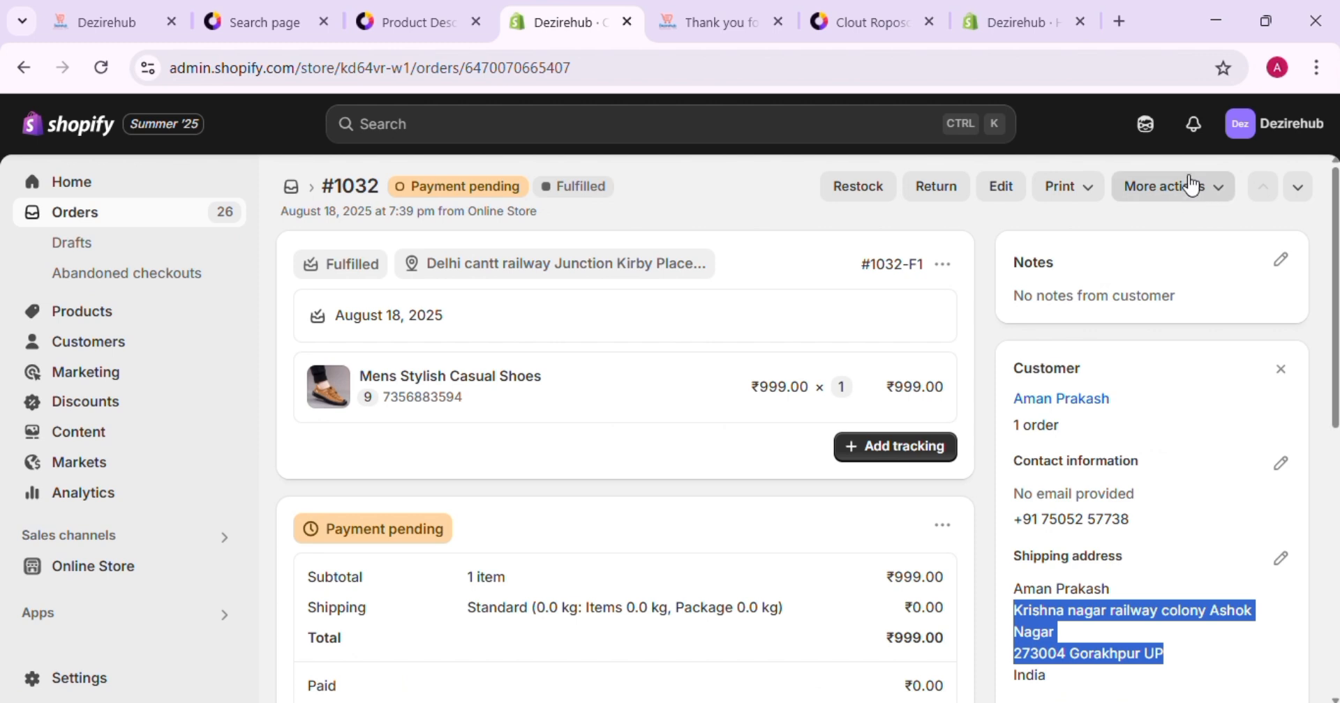
{"action": "left_click", "coordinate": [1189, 185]}
{"action": "left_click", "coordinate": [1194, 269]}
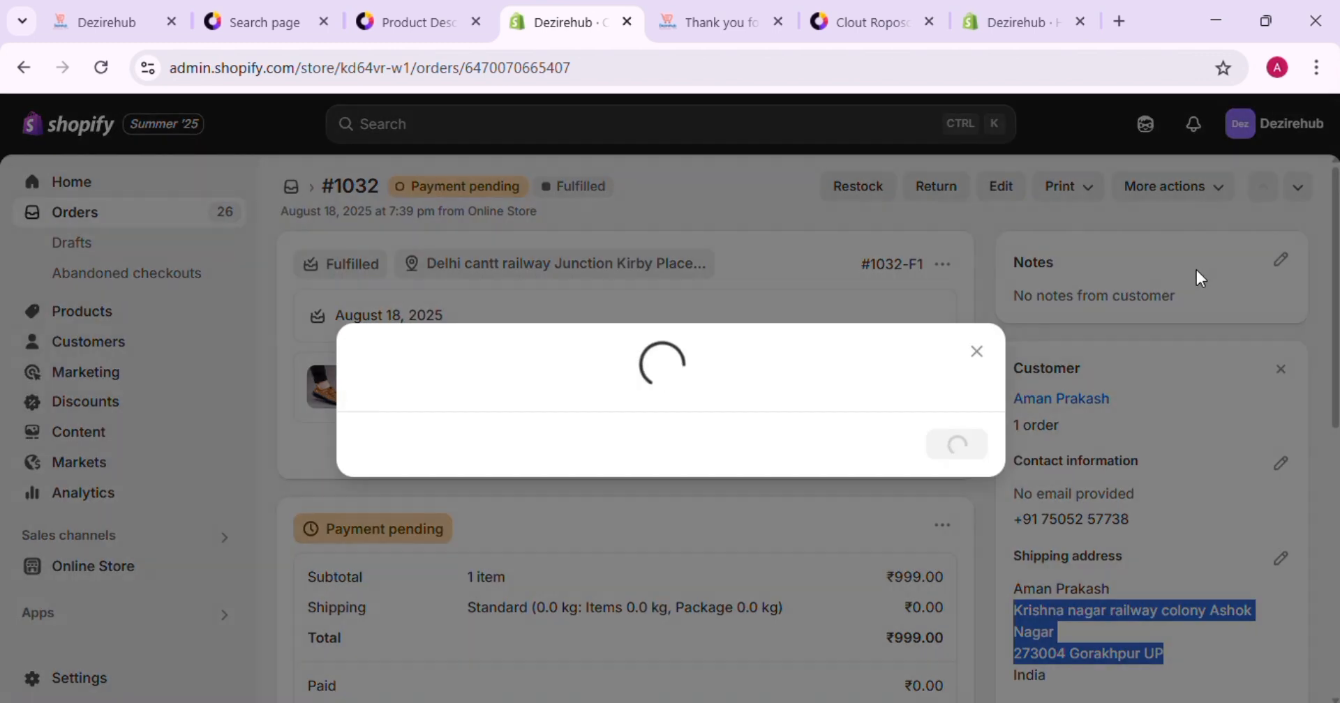
{"action": "left_click", "coordinate": [933, 616]}
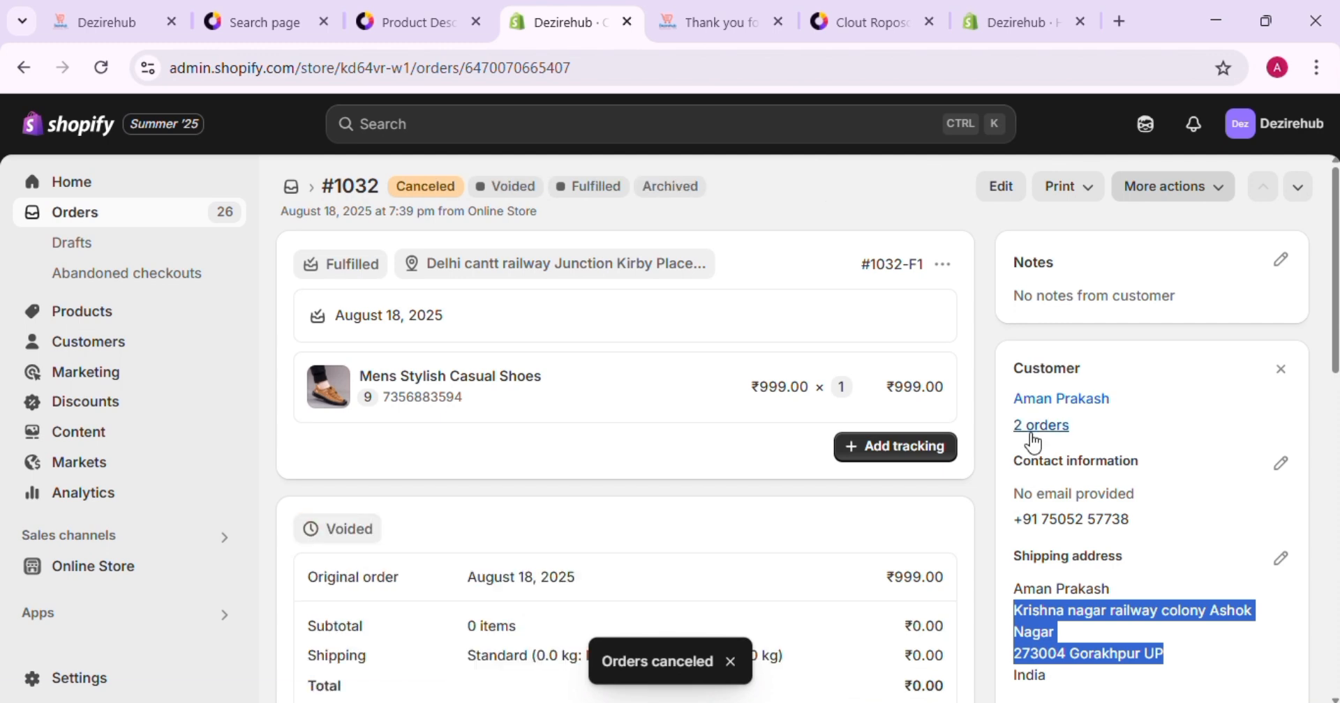
{"action": "scroll", "coordinate": [1019, 450], "scroll_direction": "down", "scroll_amount": 10}
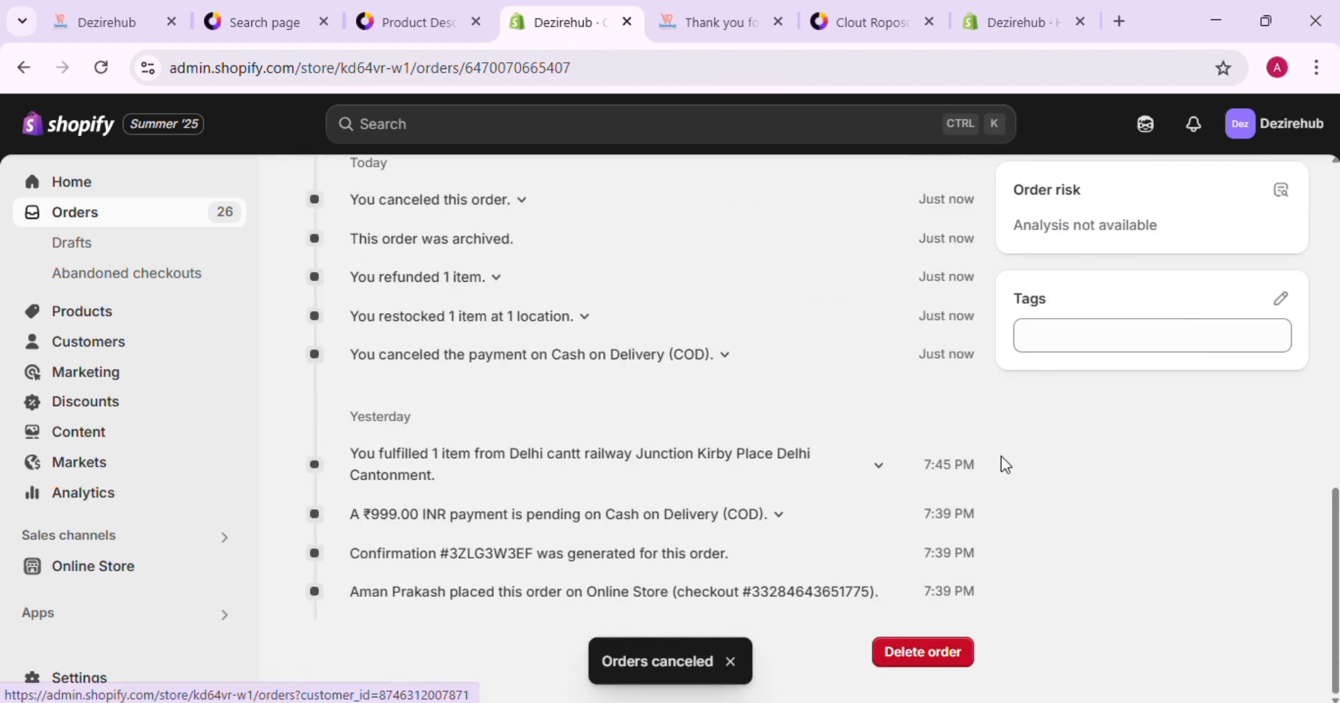
{"action": "left_click", "coordinate": [907, 651]}
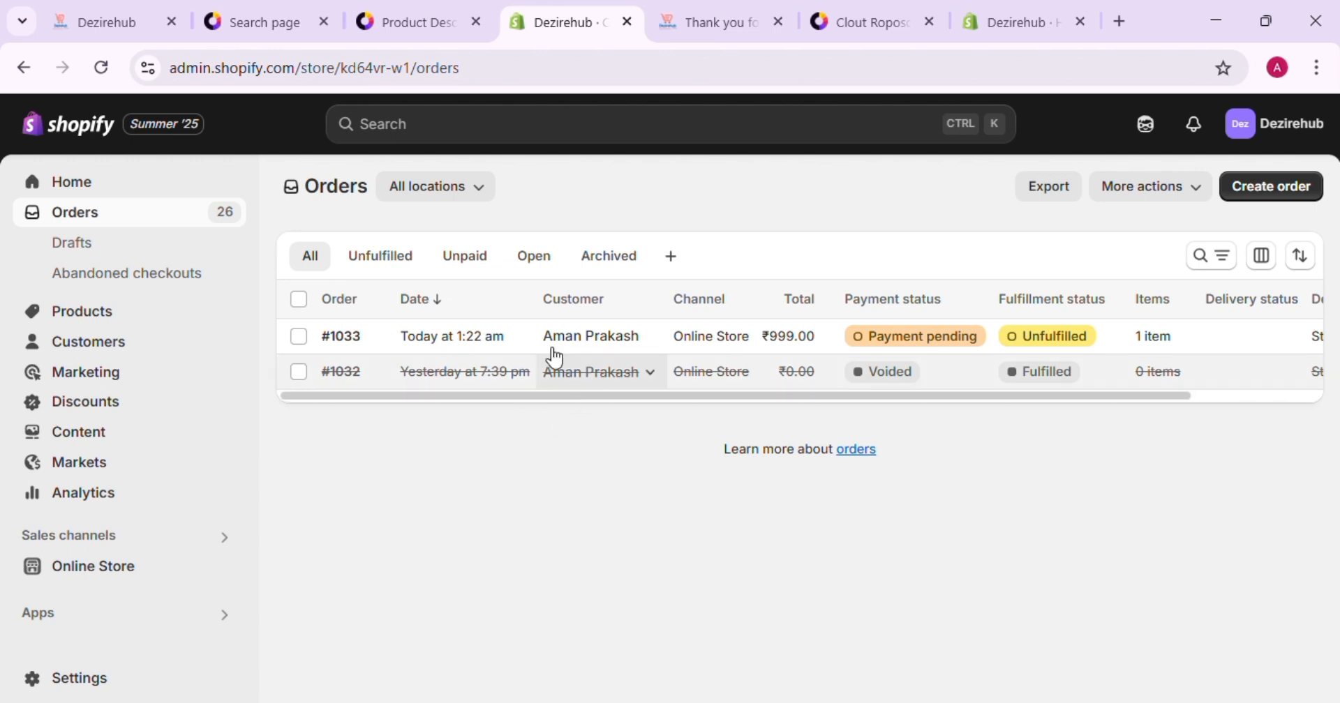
Step: Review the newly placed shoe order in Shopify and check for it among the confirmed orders in Roposo Clout
{"action": "left_click", "coordinate": [398, 328]}
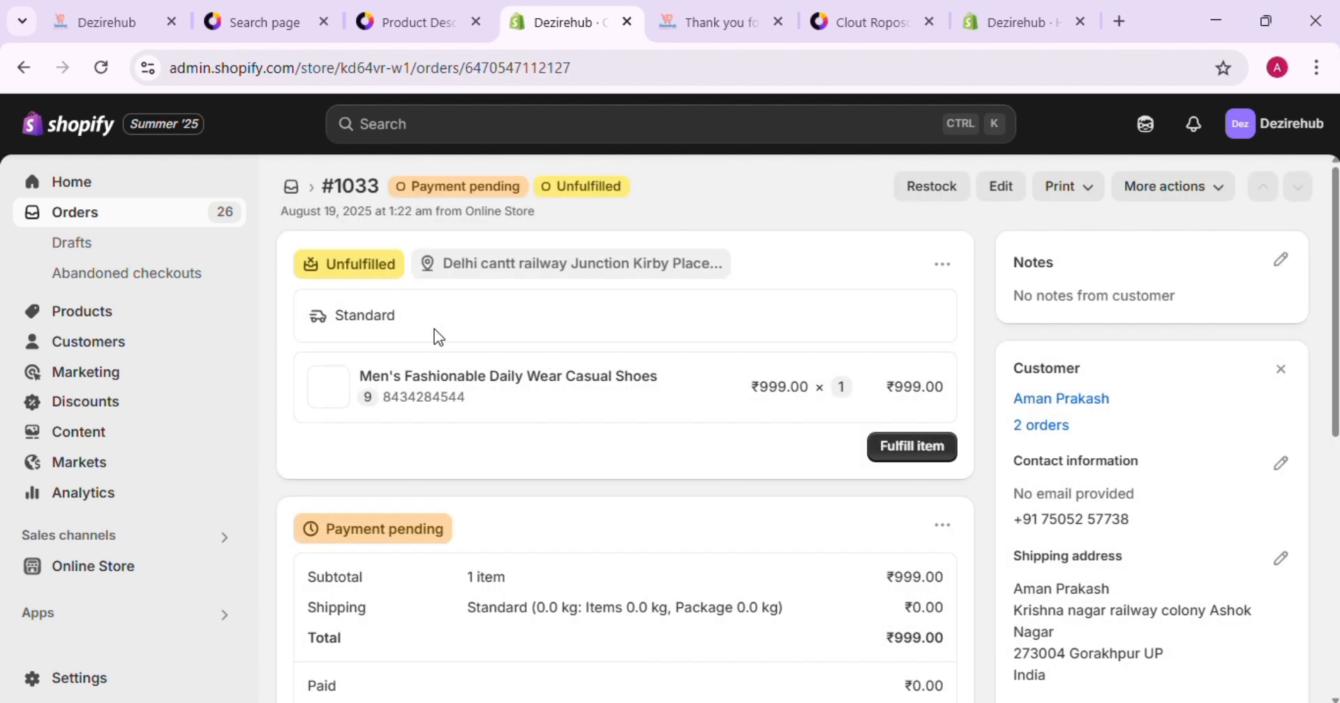
{"action": "left_click", "coordinate": [234, 180]}
{"action": "left_click", "coordinate": [926, 4]}
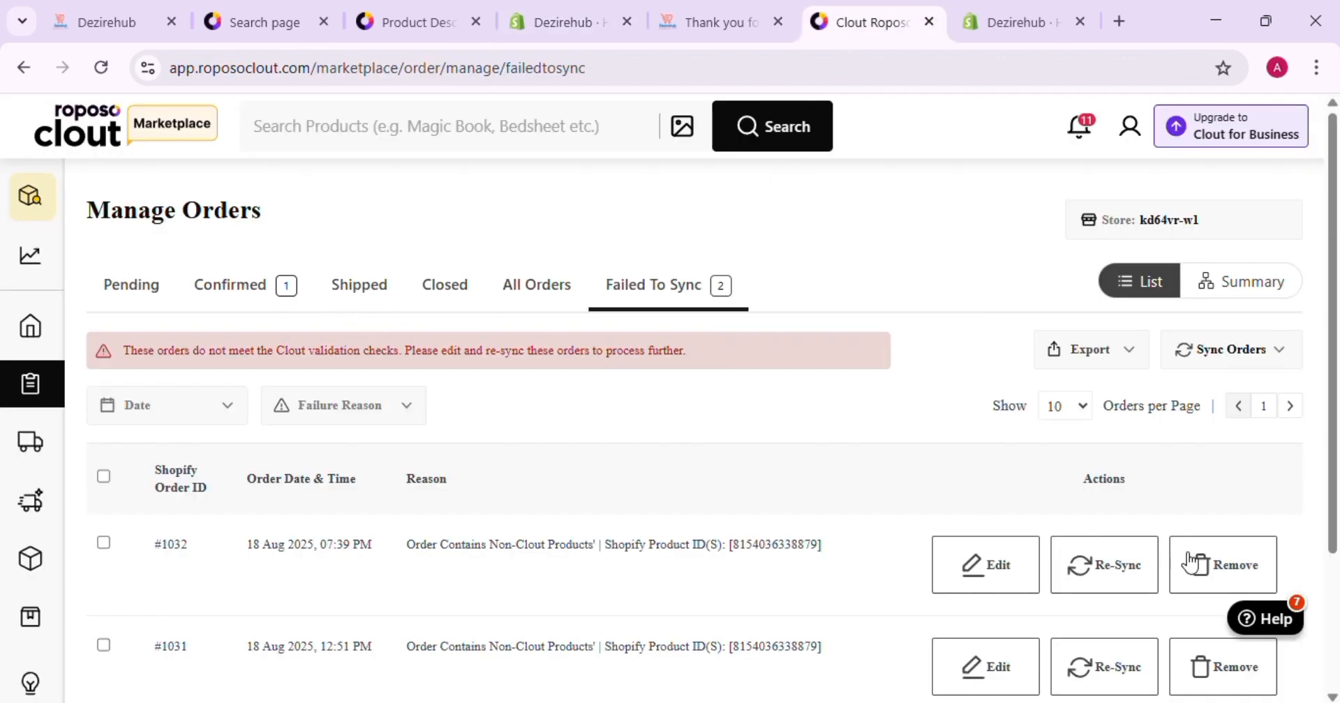
{"action": "scroll", "coordinate": [242, 425], "scroll_direction": "down", "scroll_amount": 1}
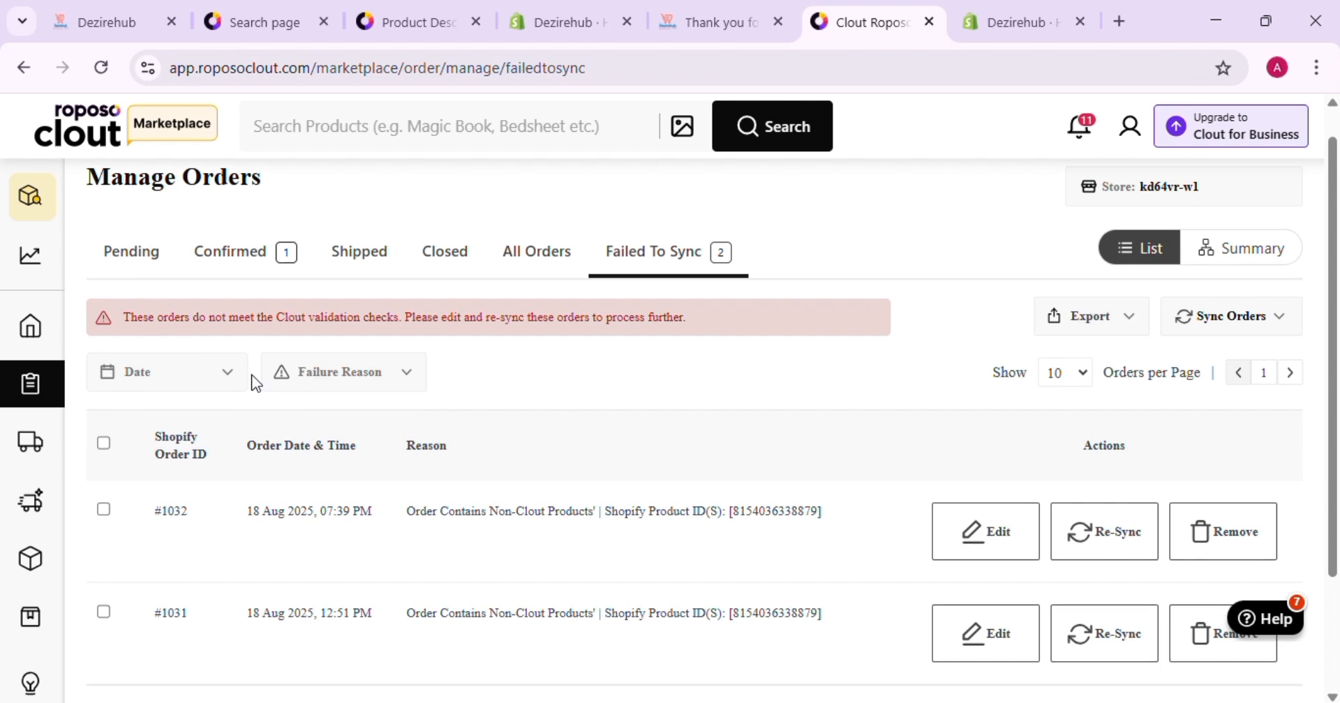
{"action": "scroll", "coordinate": [282, 261], "scroll_direction": "up", "scroll_amount": 3}
{"action": "scroll", "coordinate": [282, 261], "scroll_direction": "down", "scroll_amount": 3}
{"action": "left_click", "coordinate": [282, 261]}
{"action": "left_click", "coordinate": [262, 277]}
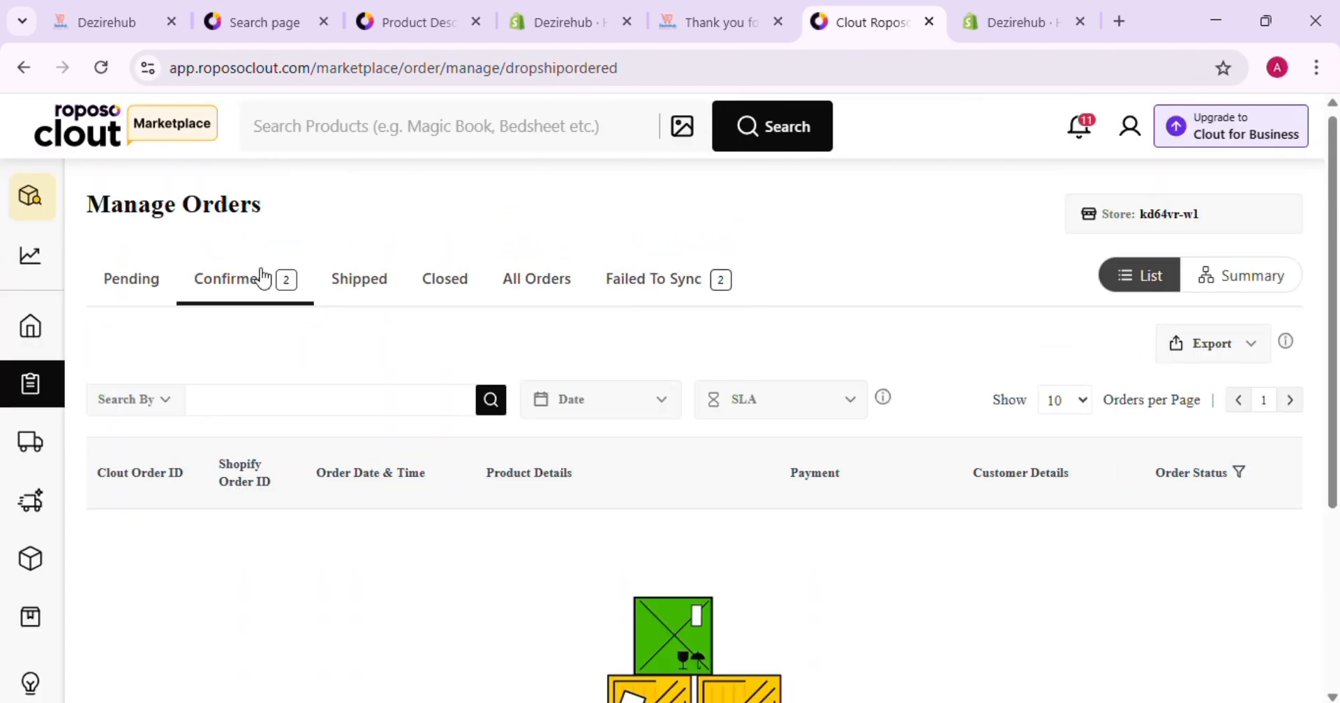
{"action": "scroll", "coordinate": [284, 296], "scroll_direction": "up", "scroll_amount": 3}
{"action": "scroll", "coordinate": [292, 385], "scroll_direction": "down", "scroll_amount": 3}
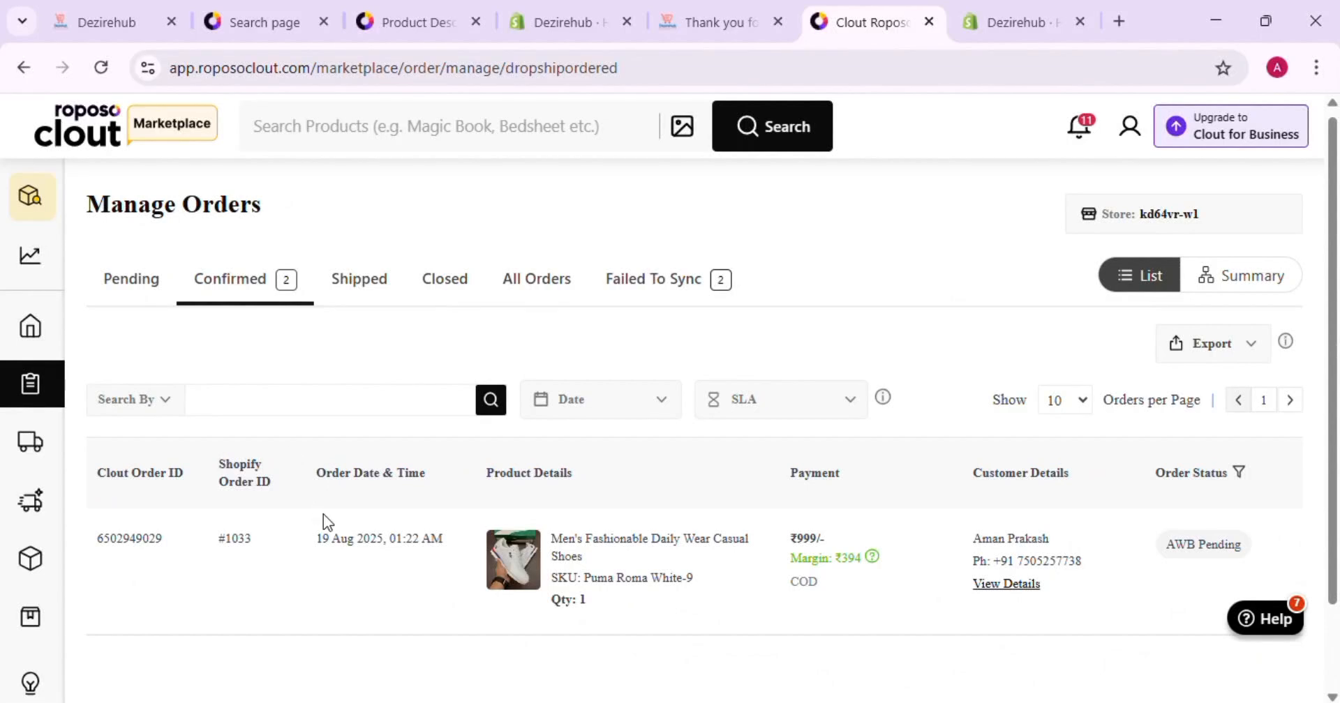
Step: Remove the replaced order of 18 Aug 2025, 07:39 PM from Clout's failed-to-sync list
{"action": "left_click", "coordinate": [684, 279]}
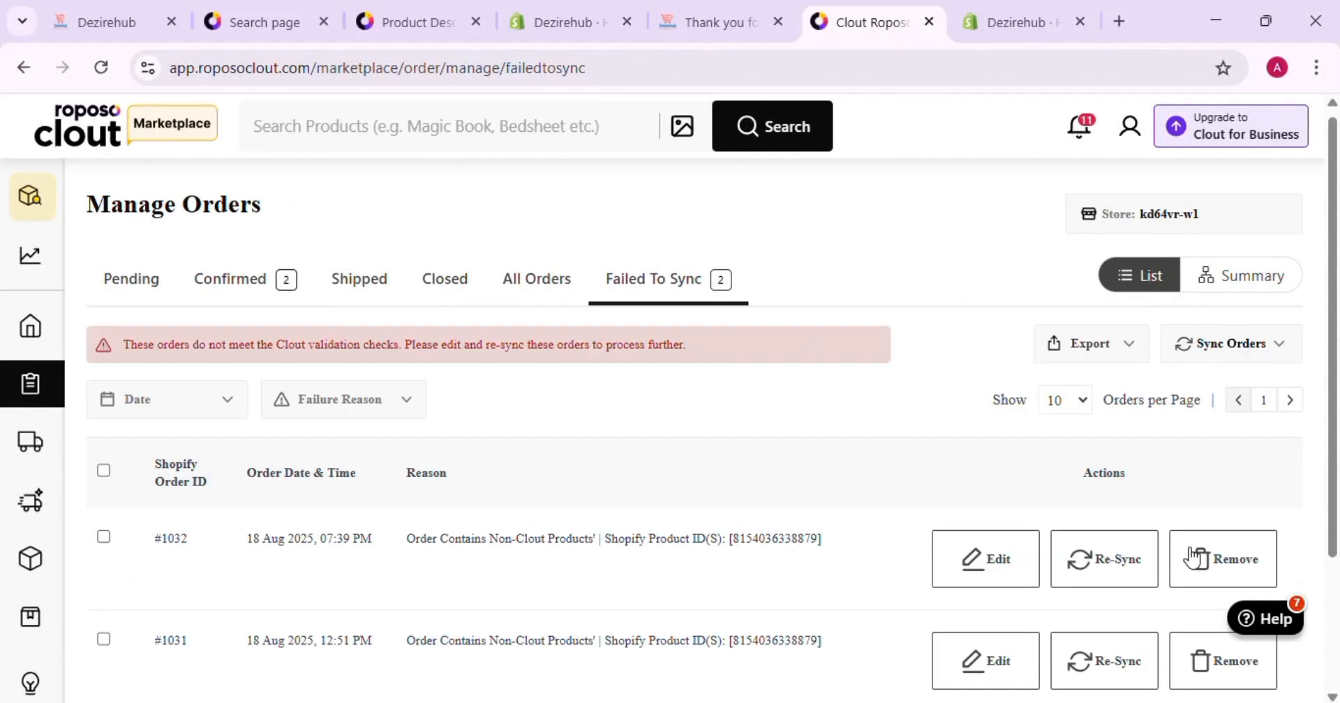
{"action": "left_click", "coordinate": [1202, 551]}
{"action": "left_click", "coordinate": [571, 450]}
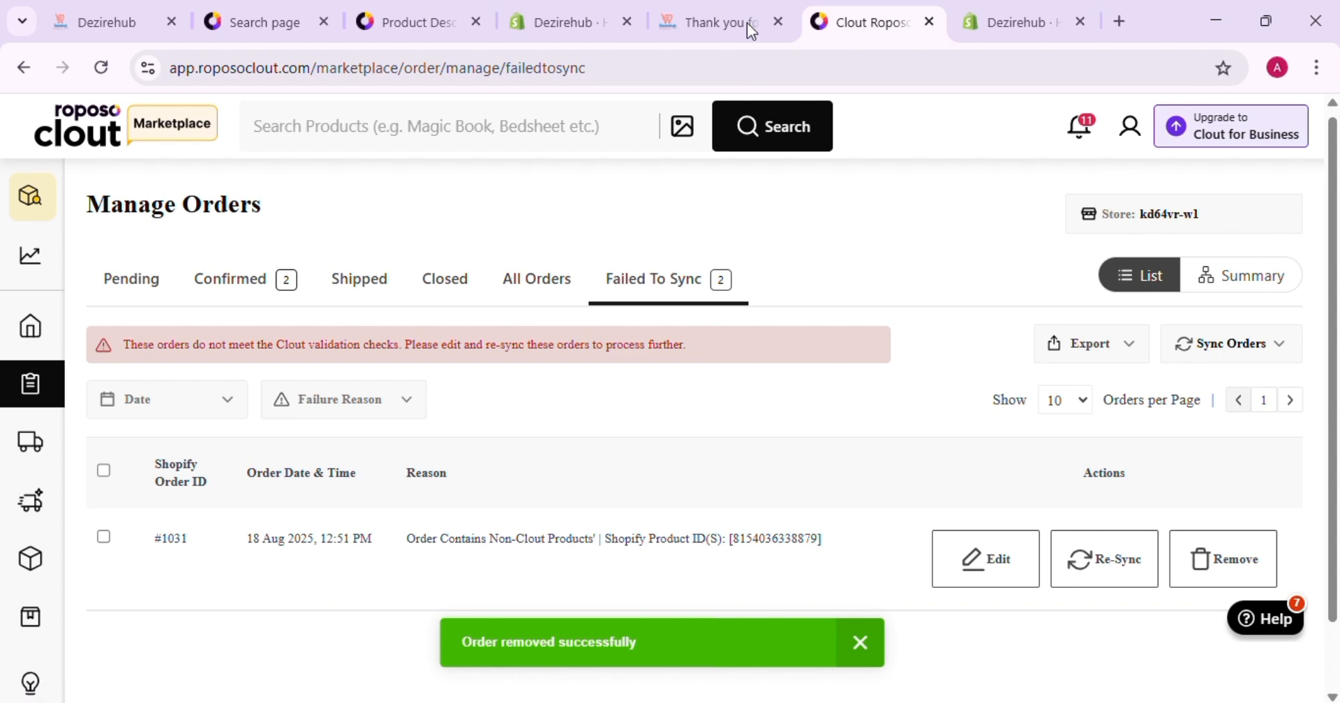
Step: Return to the Dezirehub storefront home page and search the store for SHOE
{"action": "left_click", "coordinate": [787, 9]}
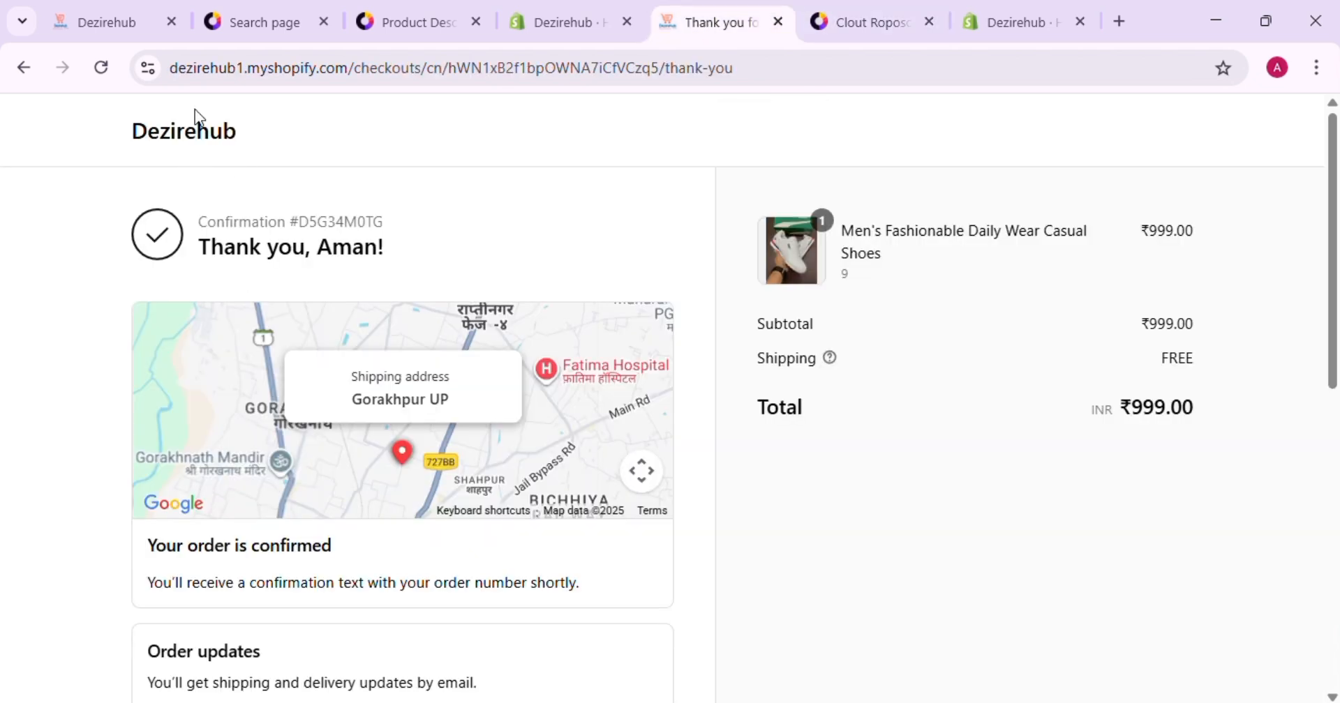
{"action": "left_click", "coordinate": [196, 131]}
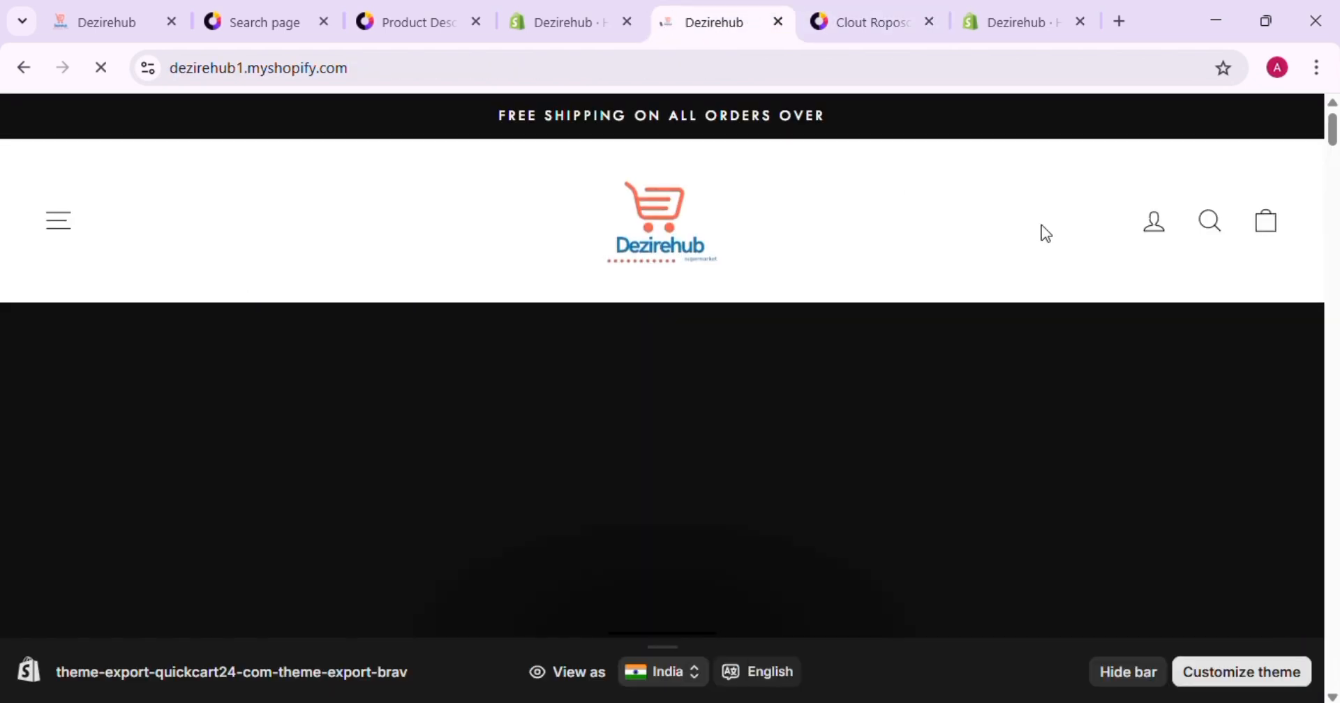
{"action": "left_click", "coordinate": [1221, 223]}
{"action": "type", "text": "SHOE"}
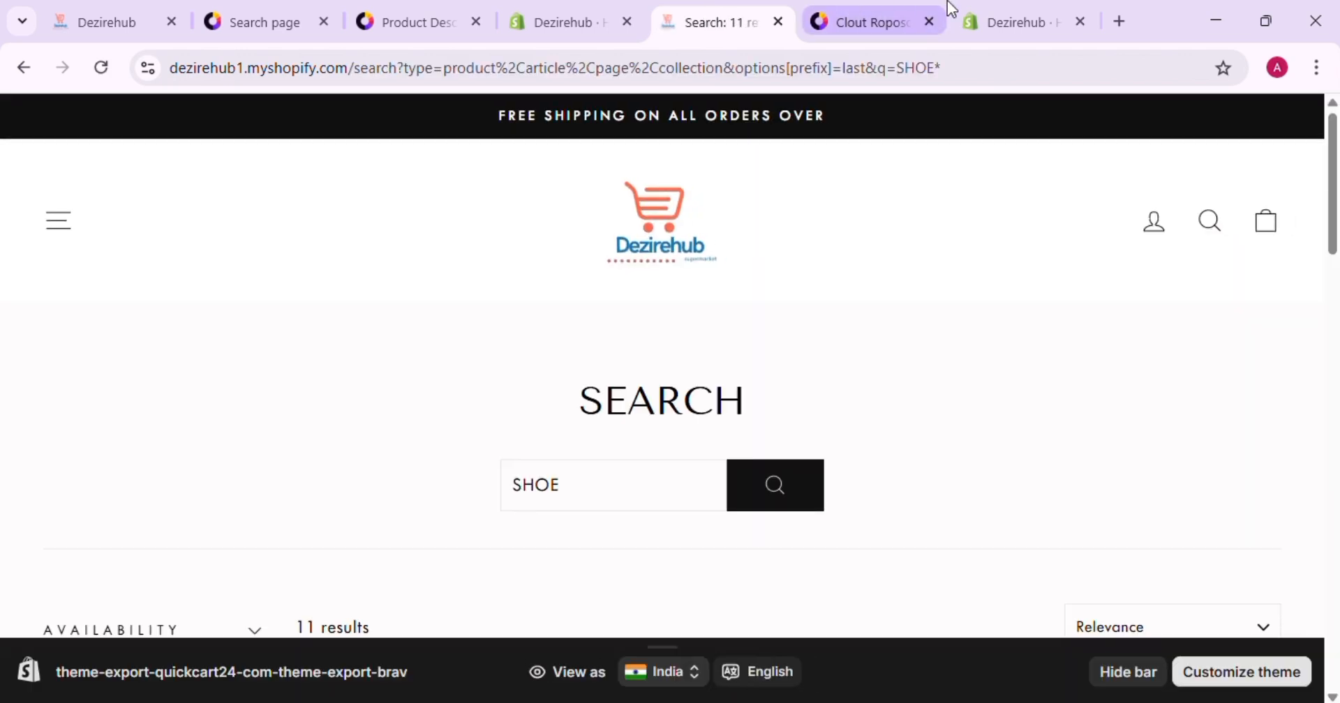
Step: Open the other failed-to-sync order, placed August 18 at 12:51 pm, in Shopify to review its item and customer details
{"action": "left_click", "coordinate": [1015, 22]}
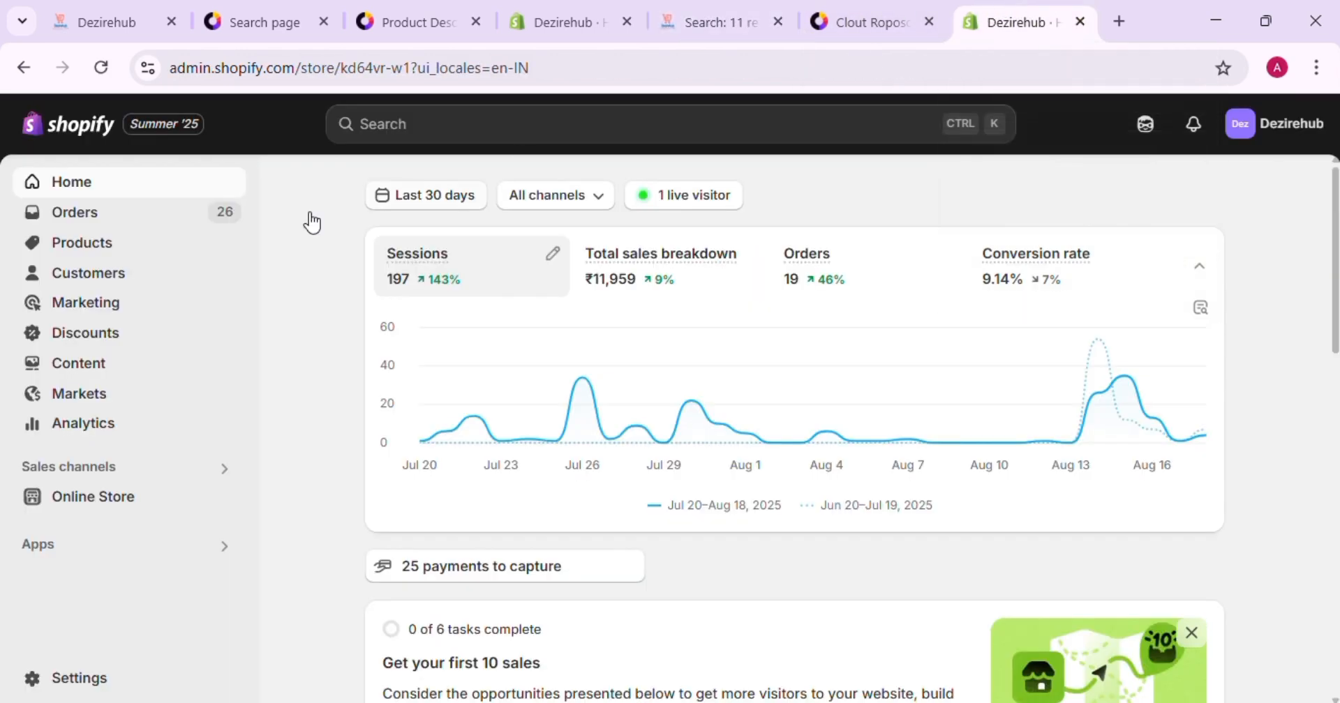
{"action": "left_click", "coordinate": [215, 211]}
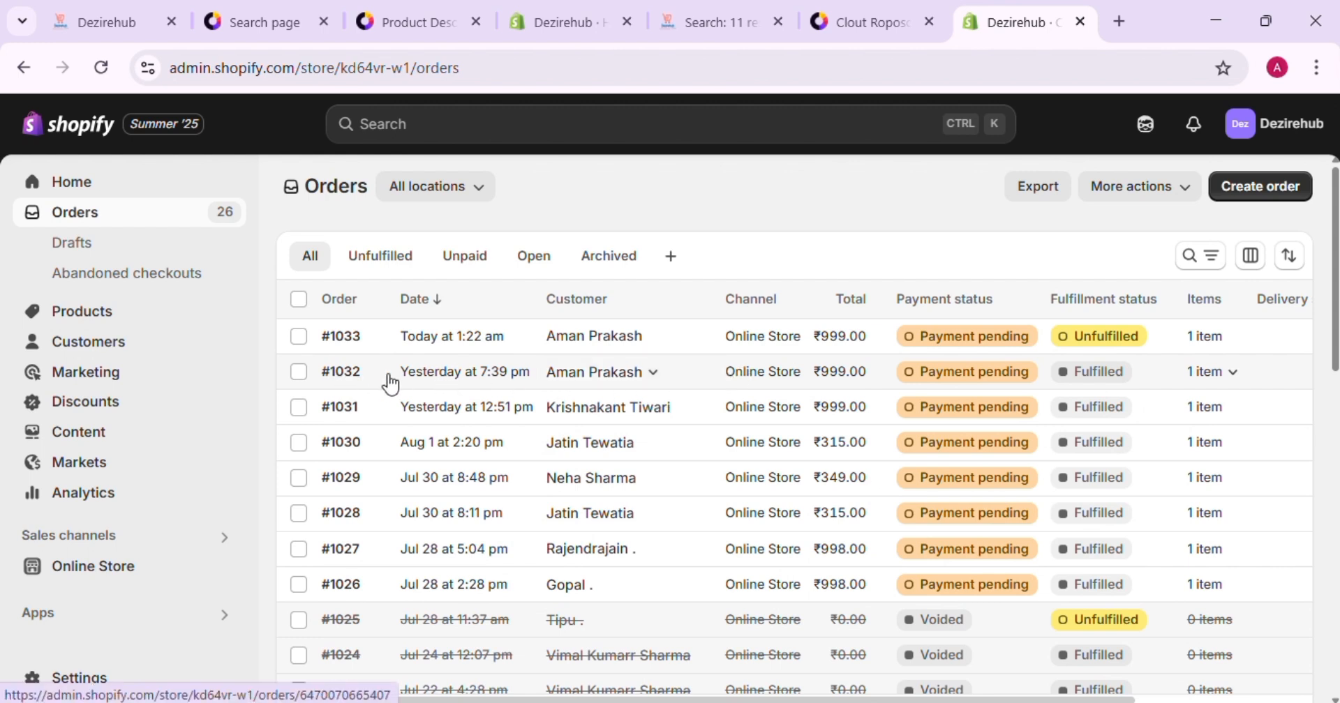
{"action": "left_click", "coordinate": [436, 376]}
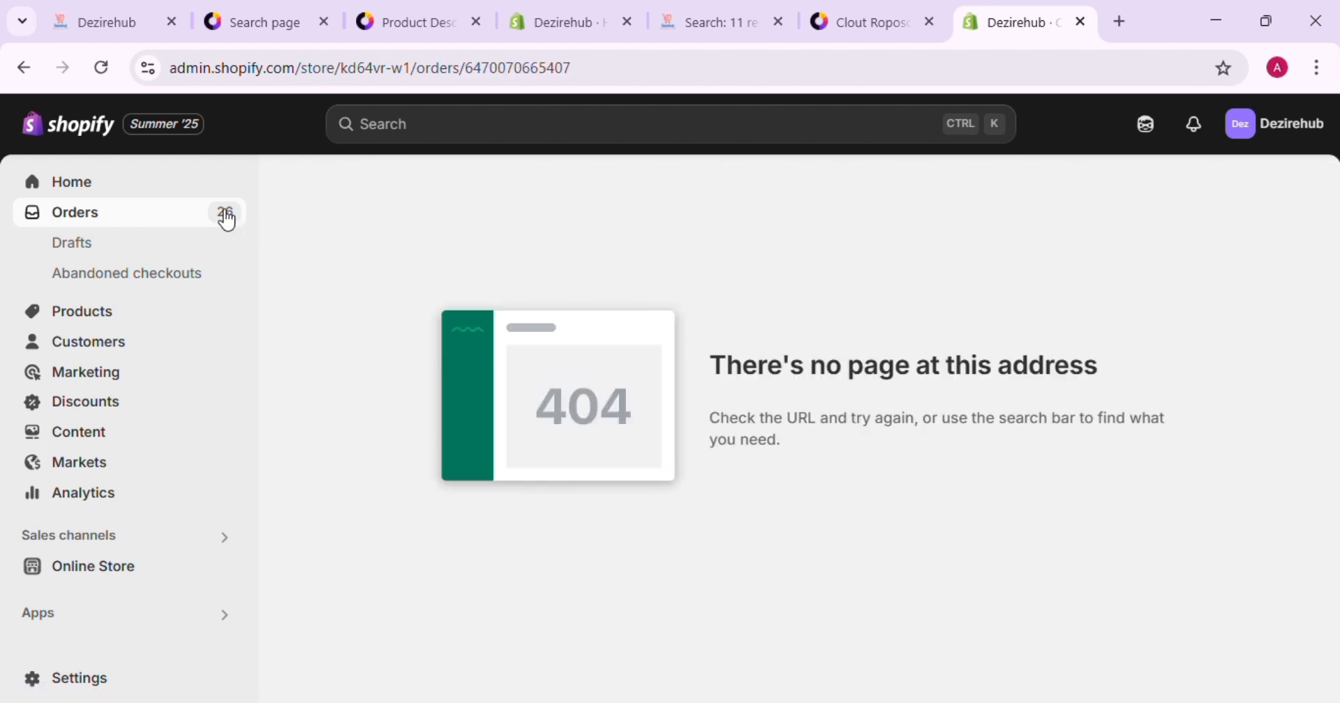
{"action": "left_click", "coordinate": [198, 229]}
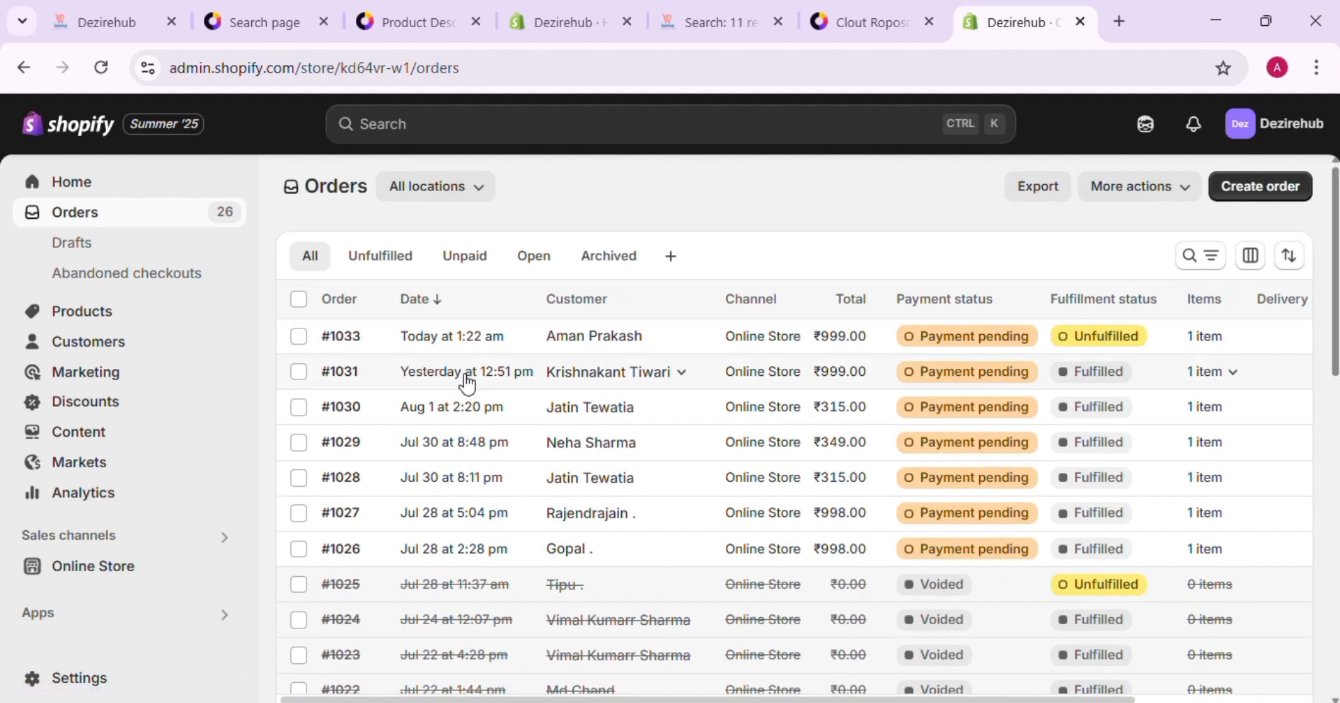
{"action": "left_click", "coordinate": [401, 373]}
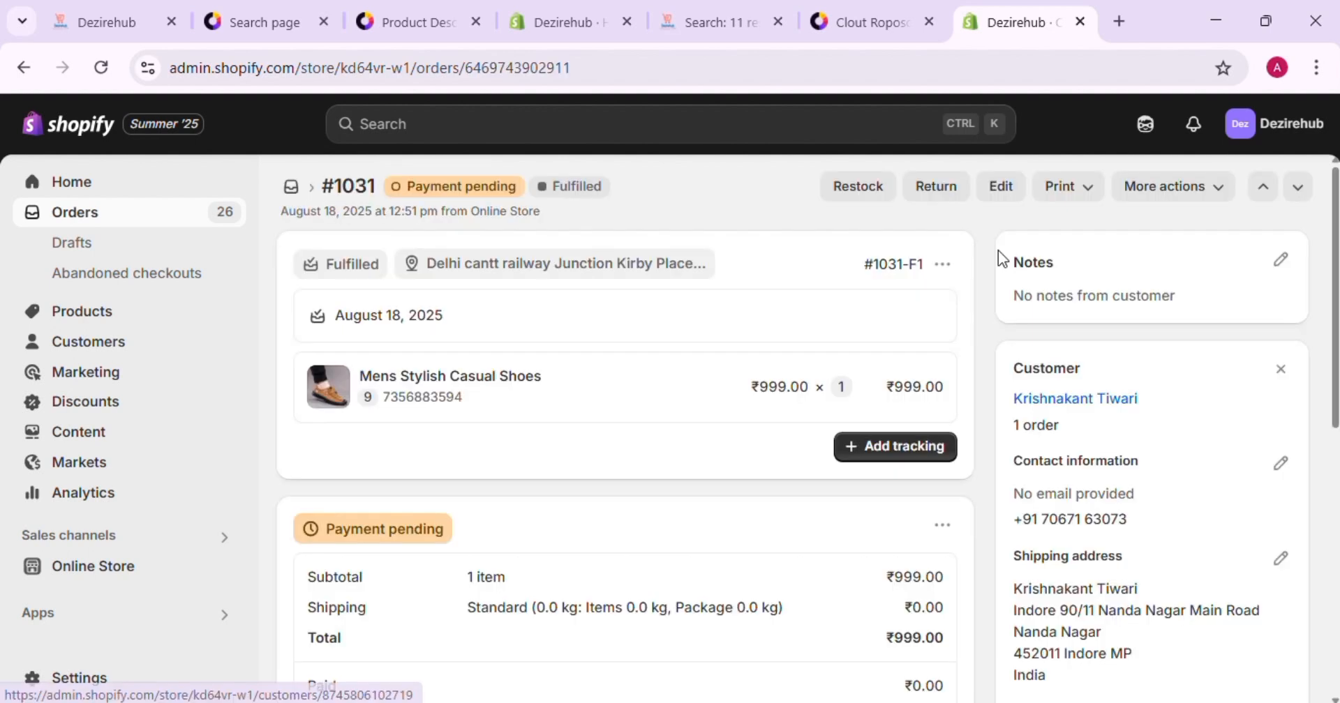
{"action": "scroll", "coordinate": [571, 360], "scroll_direction": "up", "scroll_amount": 3}
{"action": "scroll", "coordinate": [571, 360], "scroll_direction": "down", "scroll_amount": 3}
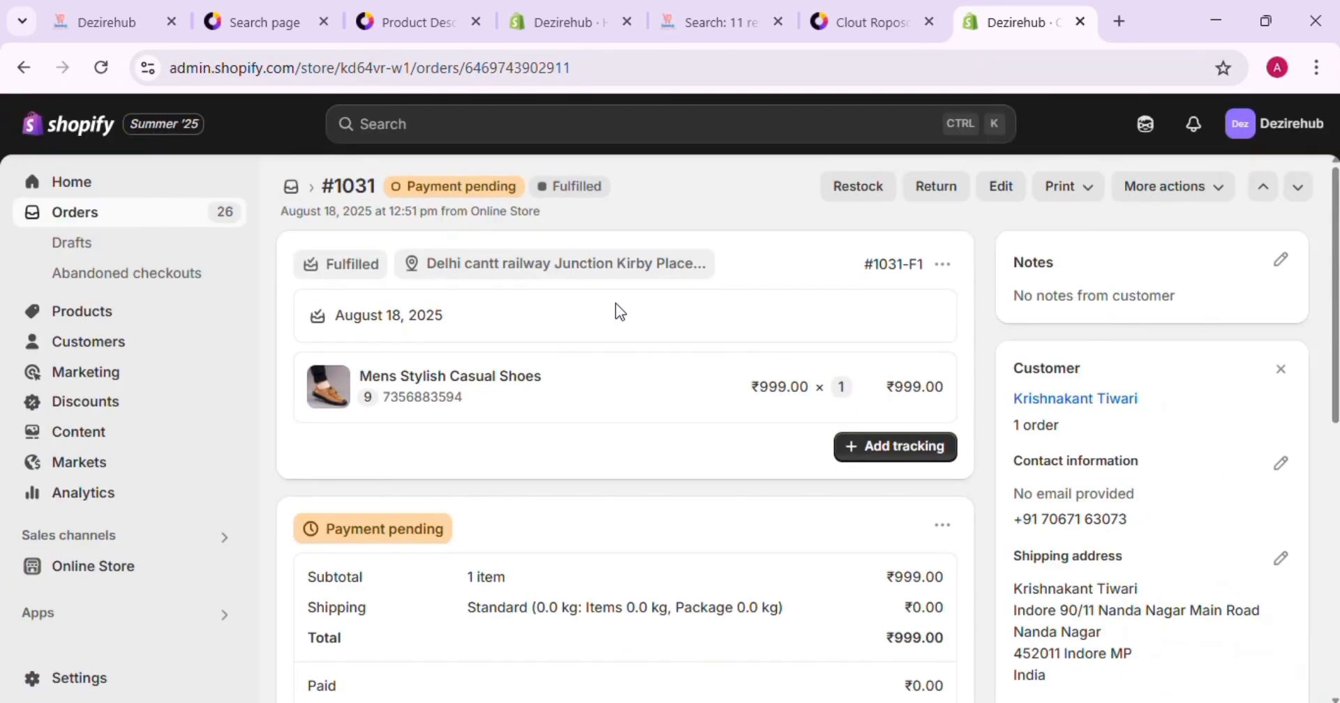
Step: Open the Men's Fashionable Daily Wear Casual Shoes product from the storefront's SHOE search results and bring its purchase options into view
{"action": "left_click", "coordinate": [886, 5]}
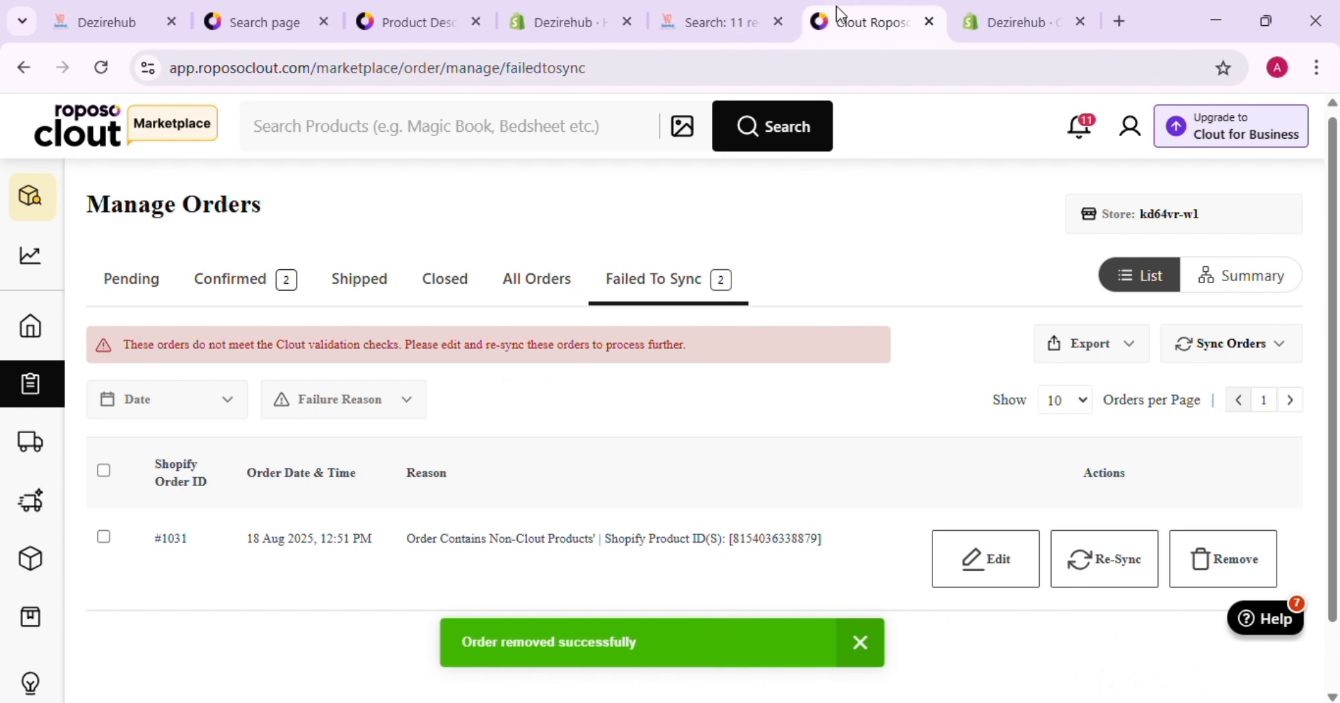
{"action": "left_click_drag", "start_coordinate": [836, 28], "coordinate": [753, 33]}
{"action": "scroll", "coordinate": [556, 398], "scroll_direction": "up", "scroll_amount": 3}
{"action": "scroll", "coordinate": [557, 399], "scroll_direction": "down", "scroll_amount": 3}
{"action": "left_click", "coordinate": [863, 8]}
{"action": "scroll", "coordinate": [942, 146], "scroll_direction": "down", "scroll_amount": 10}
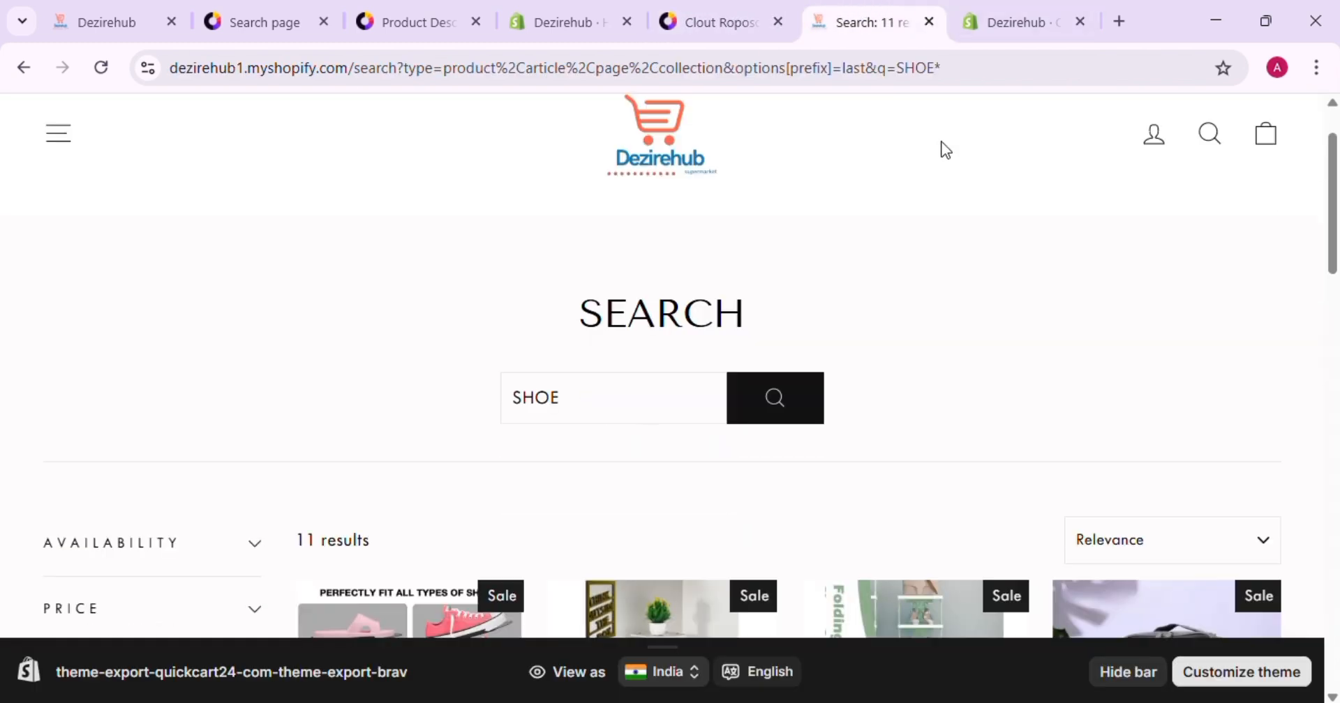
{"action": "scroll", "coordinate": [942, 146], "scroll_direction": "up", "scroll_amount": 5}
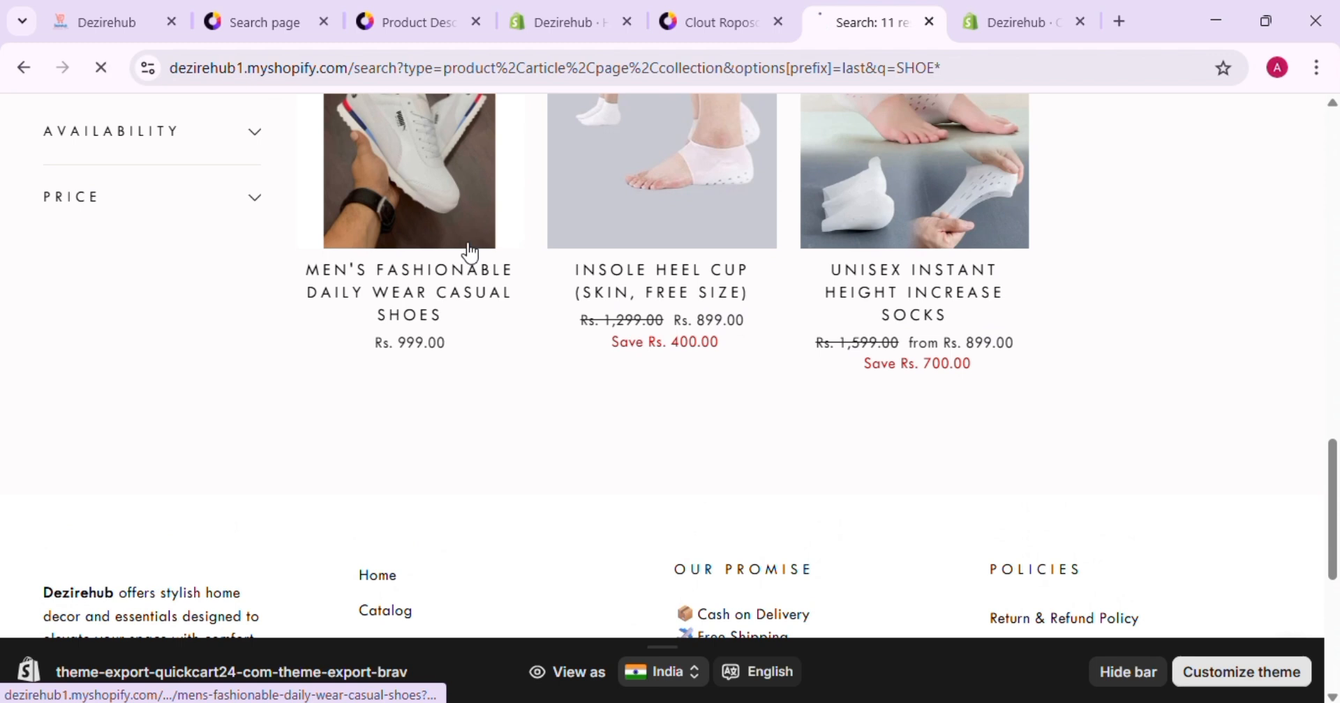
{"action": "left_click", "coordinate": [792, 10]}
{"action": "left_click", "coordinate": [900, 9]}
{"action": "scroll", "coordinate": [827, 389], "scroll_direction": "down", "scroll_amount": 5}
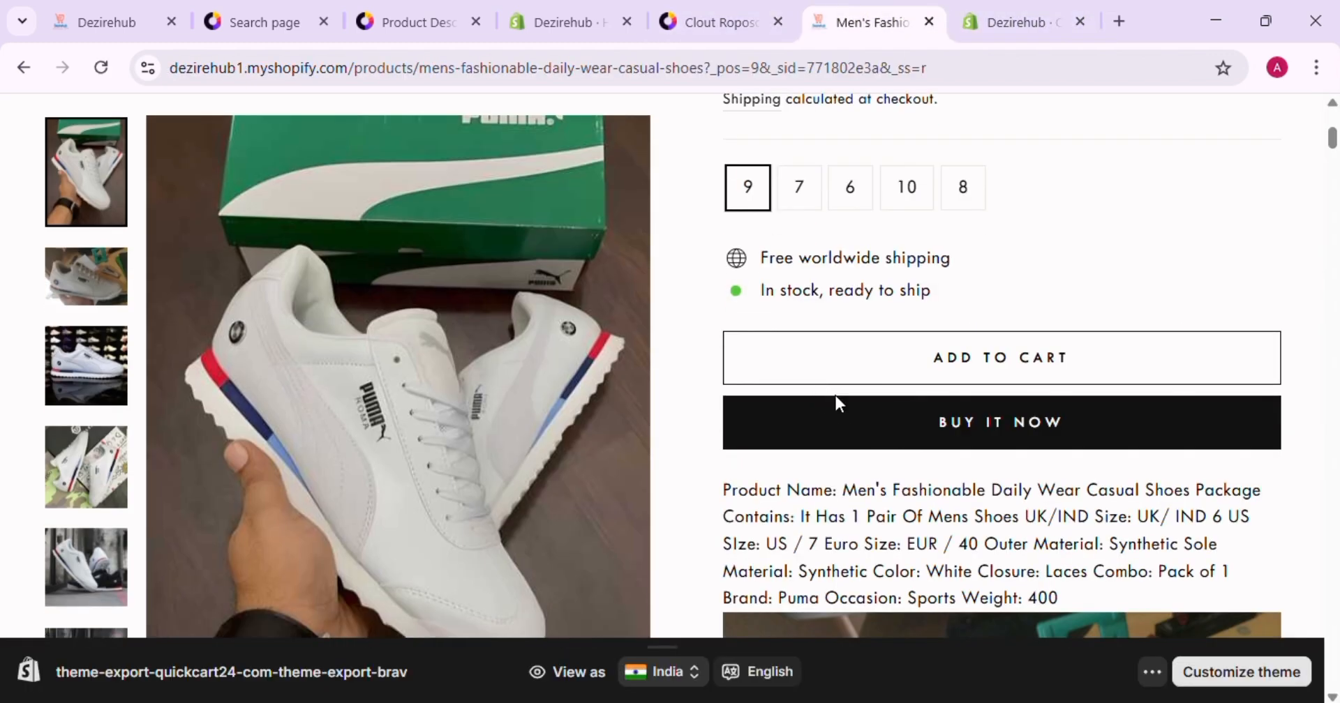
Step: Start an immediate checkout for the size 9 shoes and enter the original customer's phone number from the Shopify order as the contact
{"action": "left_click", "coordinate": [840, 401]}
{"action": "left_click", "coordinate": [1039, 9]}
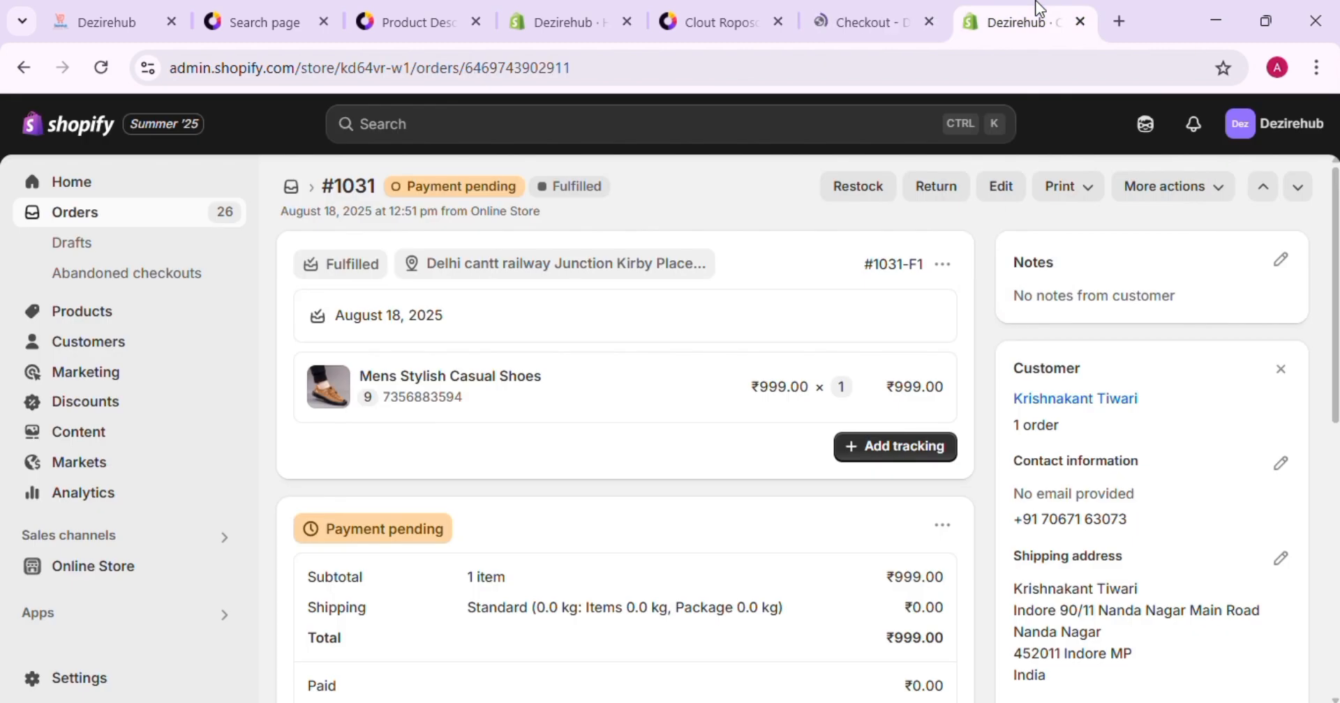
{"action": "left_click_drag", "start_coordinate": [1130, 527], "coordinate": [1037, 512]}
{"action": "key", "text": "ctrl+c"}
{"action": "left_click", "coordinate": [867, 22]}
{"action": "key", "text": "ctrl+v"}
Step: Fill in the checkout's first and last name with the customer's name from the original Shopify order
{"action": "left_click", "coordinate": [1033, 22]}
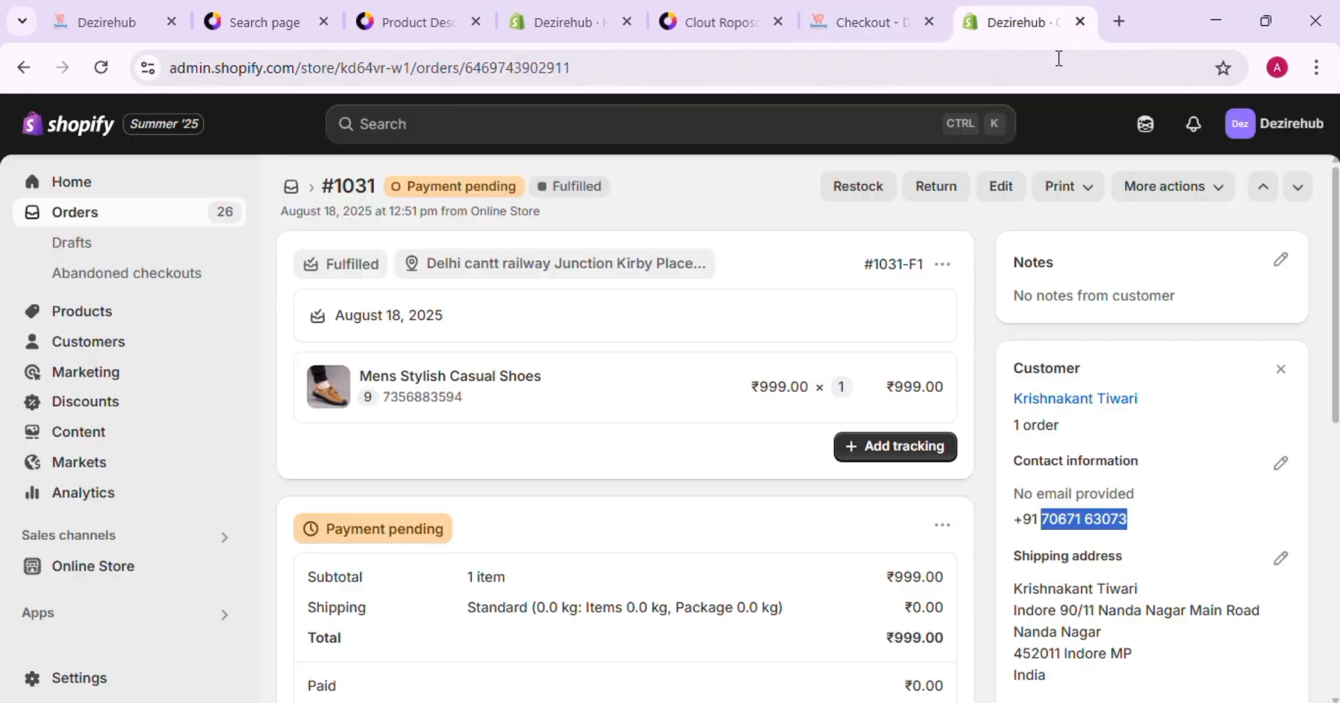
{"action": "left_click_drag", "start_coordinate": [1016, 399], "coordinate": [1091, 412]}
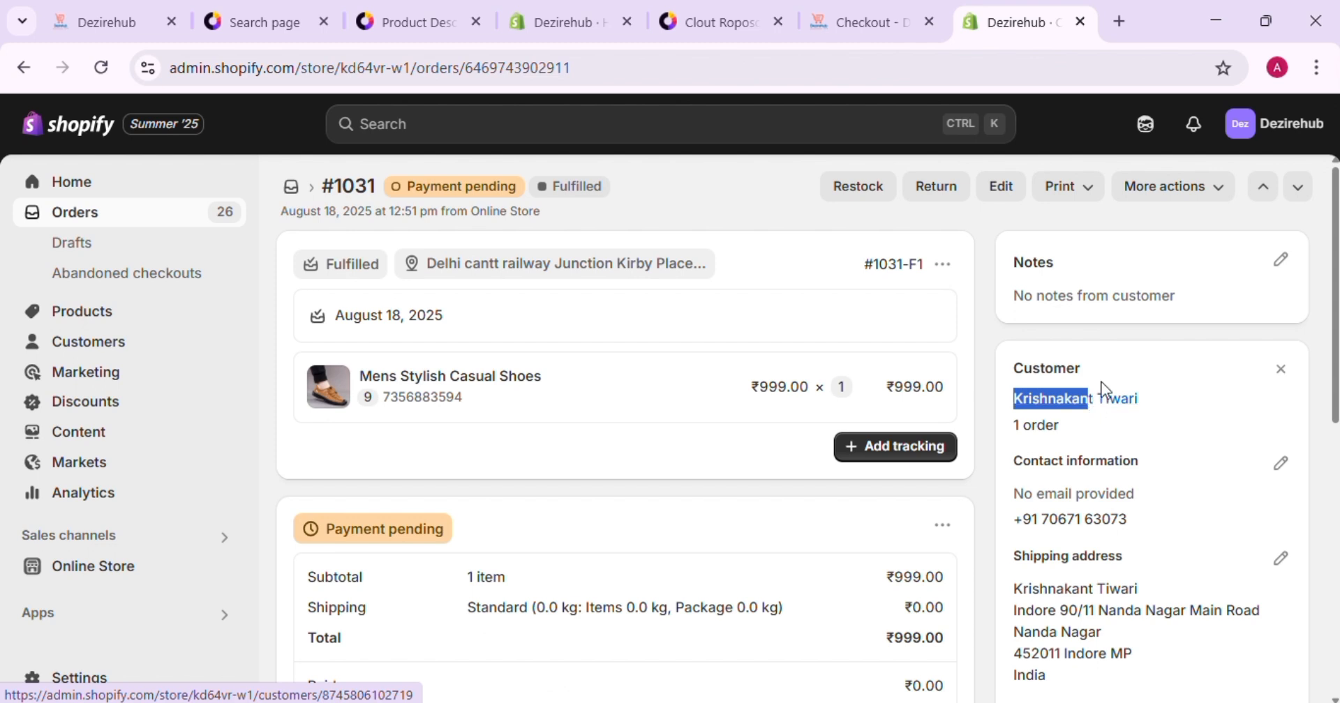
{"action": "left_click", "coordinate": [907, 21]}
{"action": "left_click", "coordinate": [356, 544]}
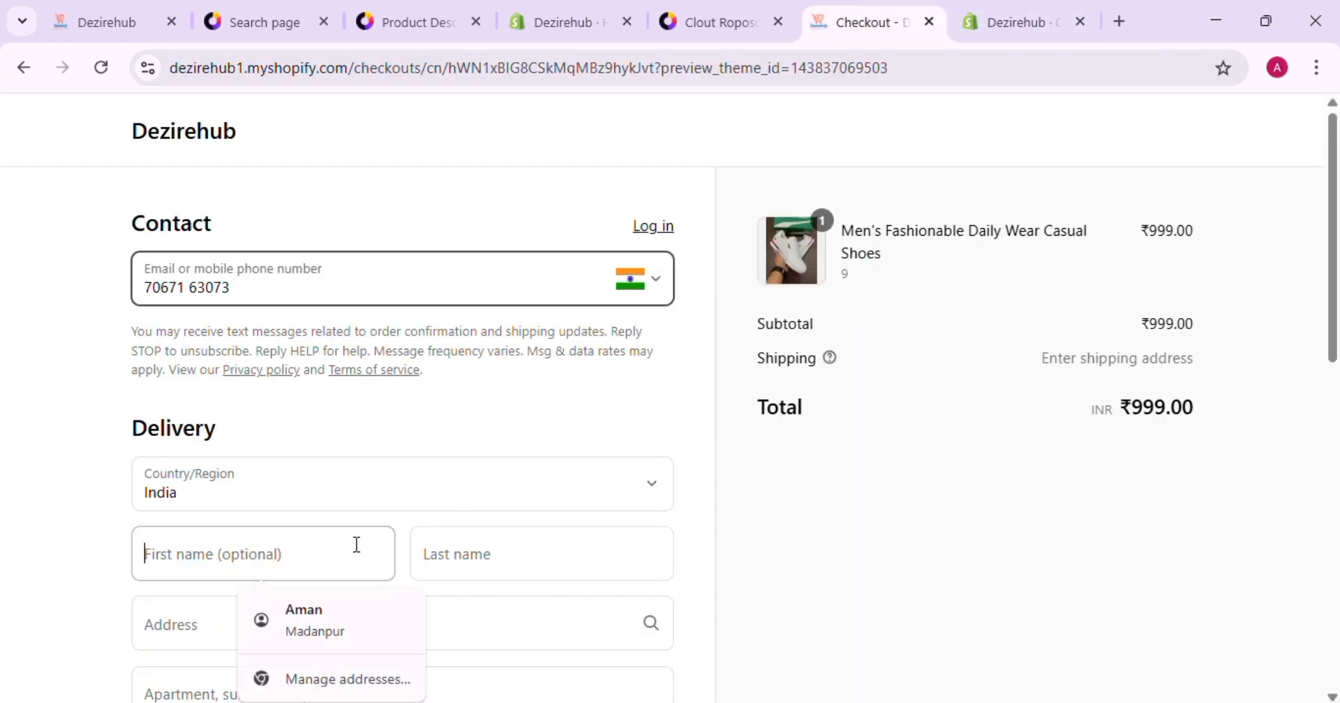
{"action": "key", "text": "ctrl+v"}
{"action": "type", "text": "t"}
{"action": "left_click", "coordinate": [489, 556]}
{"action": "type", "text": "T"}
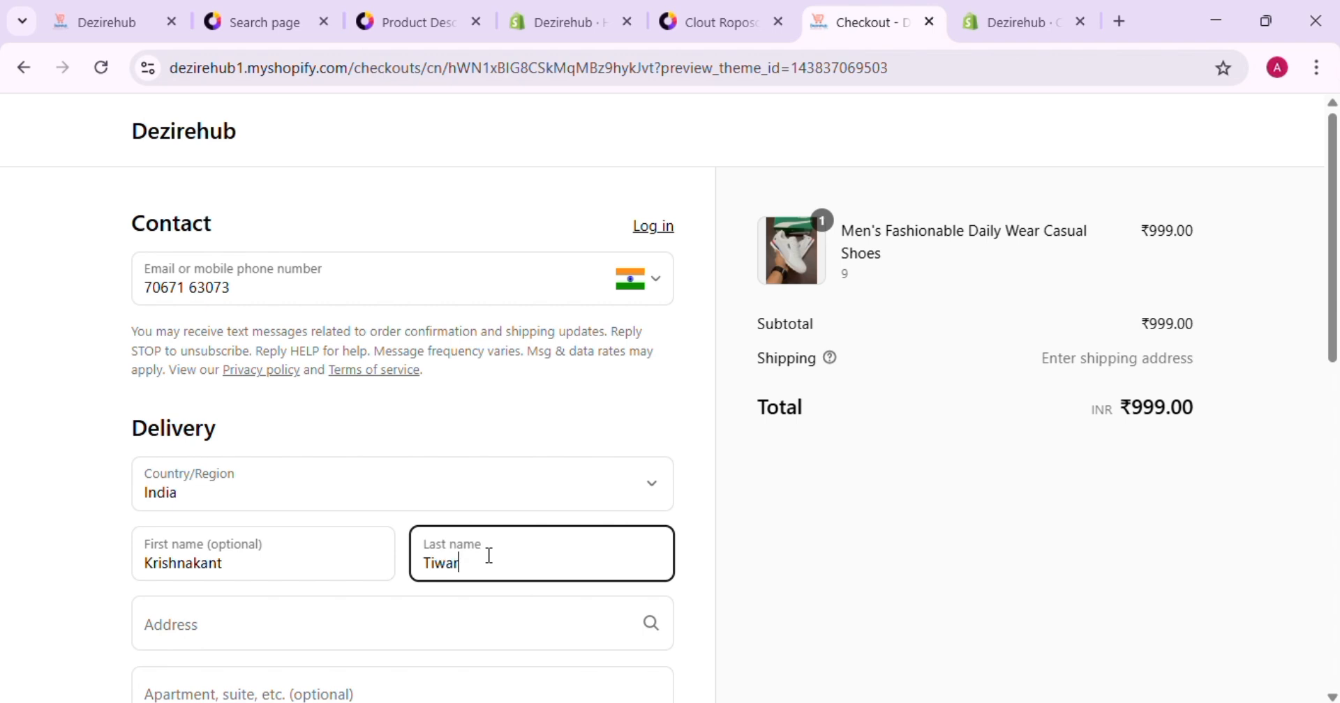
Step: Copy the shipping address from the original Shopify order into the checkout's delivery address
{"action": "left_click", "coordinate": [1026, 22]}
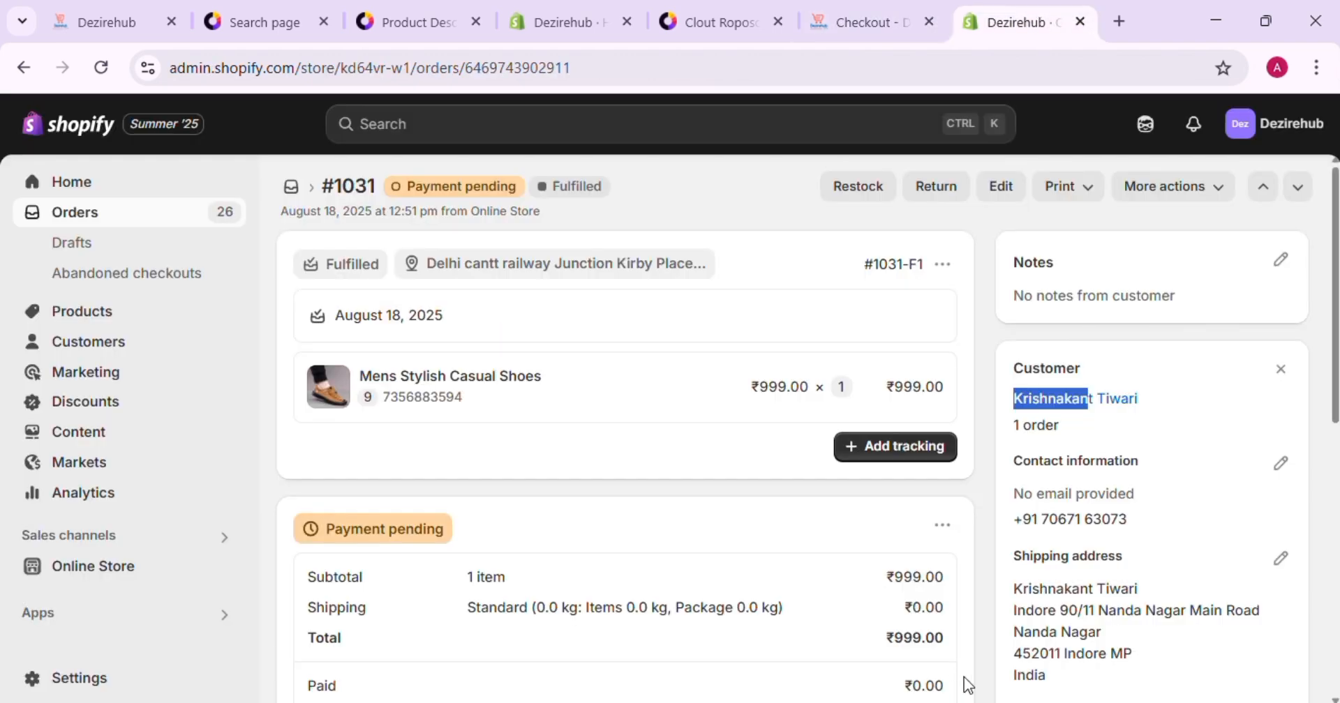
{"action": "double_click", "coordinate": [1018, 612]}
{"action": "left_click_drag", "start_coordinate": [1016, 613], "coordinate": [1126, 653]}
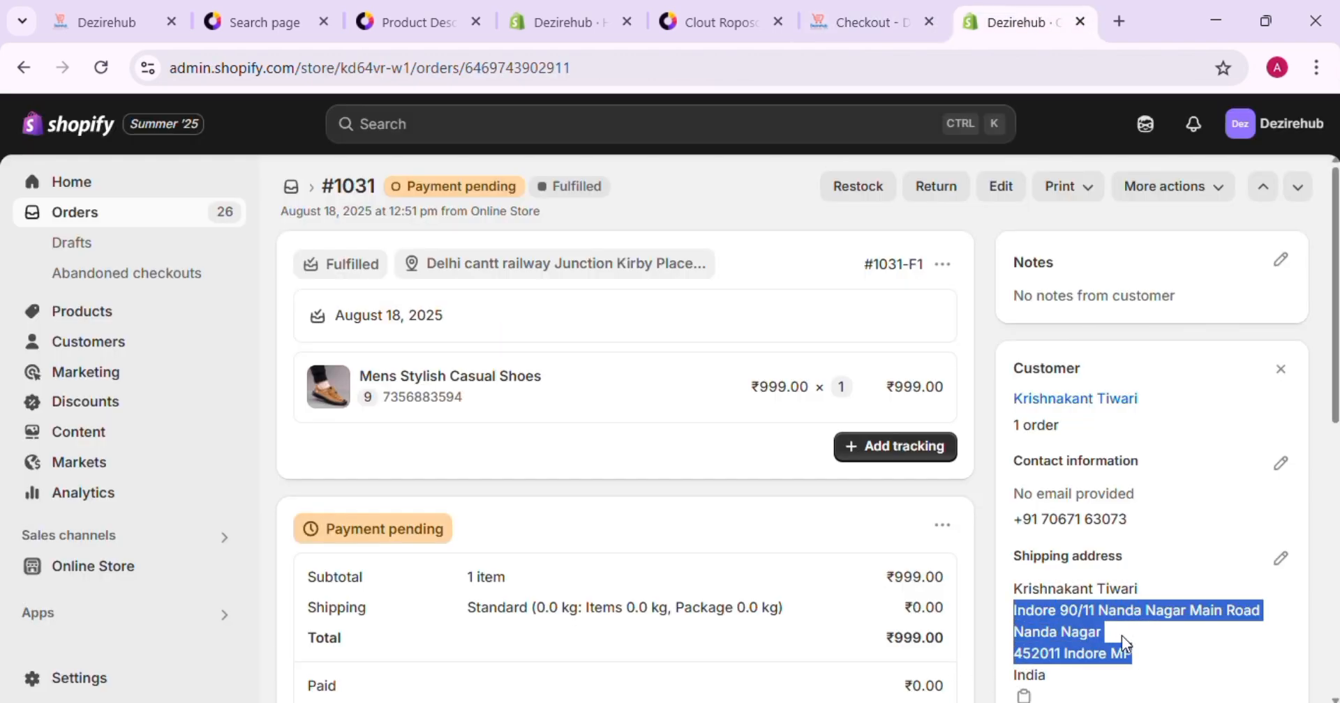
{"action": "left_click", "coordinate": [919, 7]}
{"action": "left_click", "coordinate": [510, 602]}
{"action": "key", "text": "ctrl+v"}
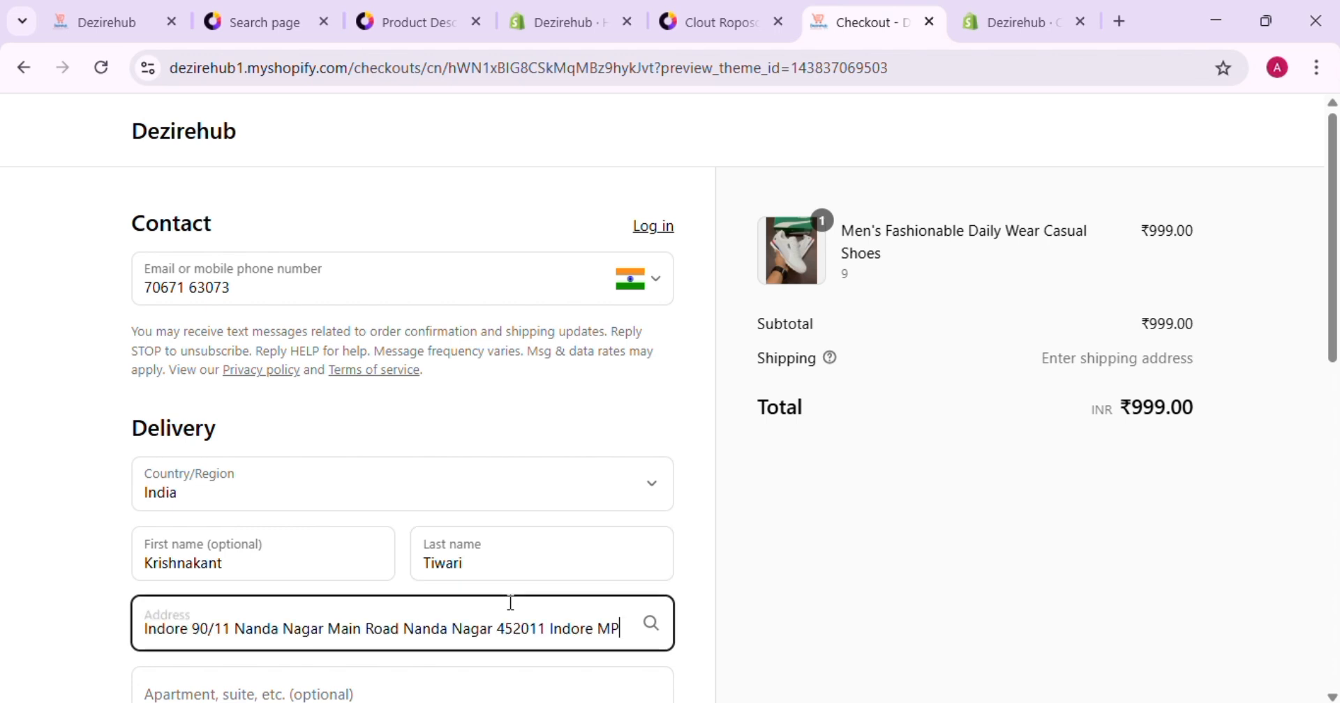
{"action": "scroll", "coordinate": [508, 604], "scroll_direction": "down", "scroll_amount": 2}
{"action": "scroll", "coordinate": [520, 562], "scroll_direction": "down", "scroll_amount": 8}
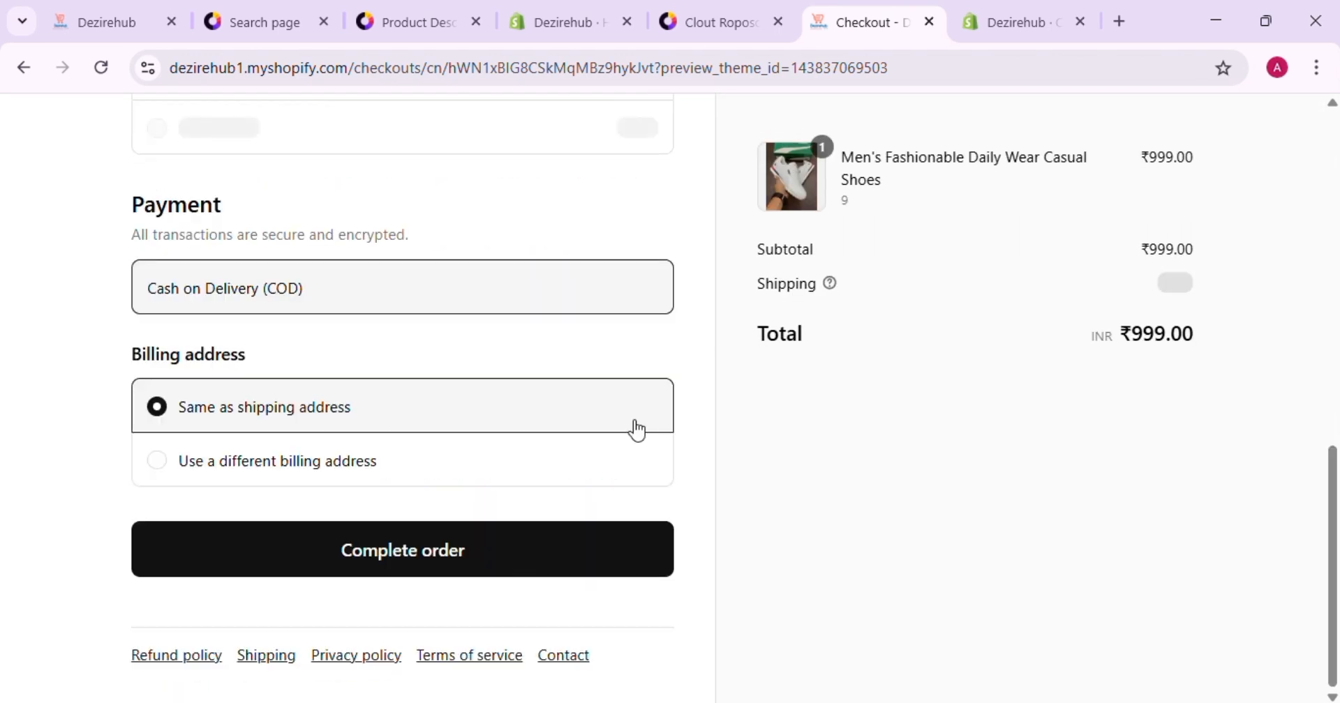
Step: Cancel the original August 18, 12:51 pm order in Shopify, keeping the default reason, inventory restock and customer notification
{"action": "left_click", "coordinate": [1062, 13]}
{"action": "left_click", "coordinate": [1170, 189]}
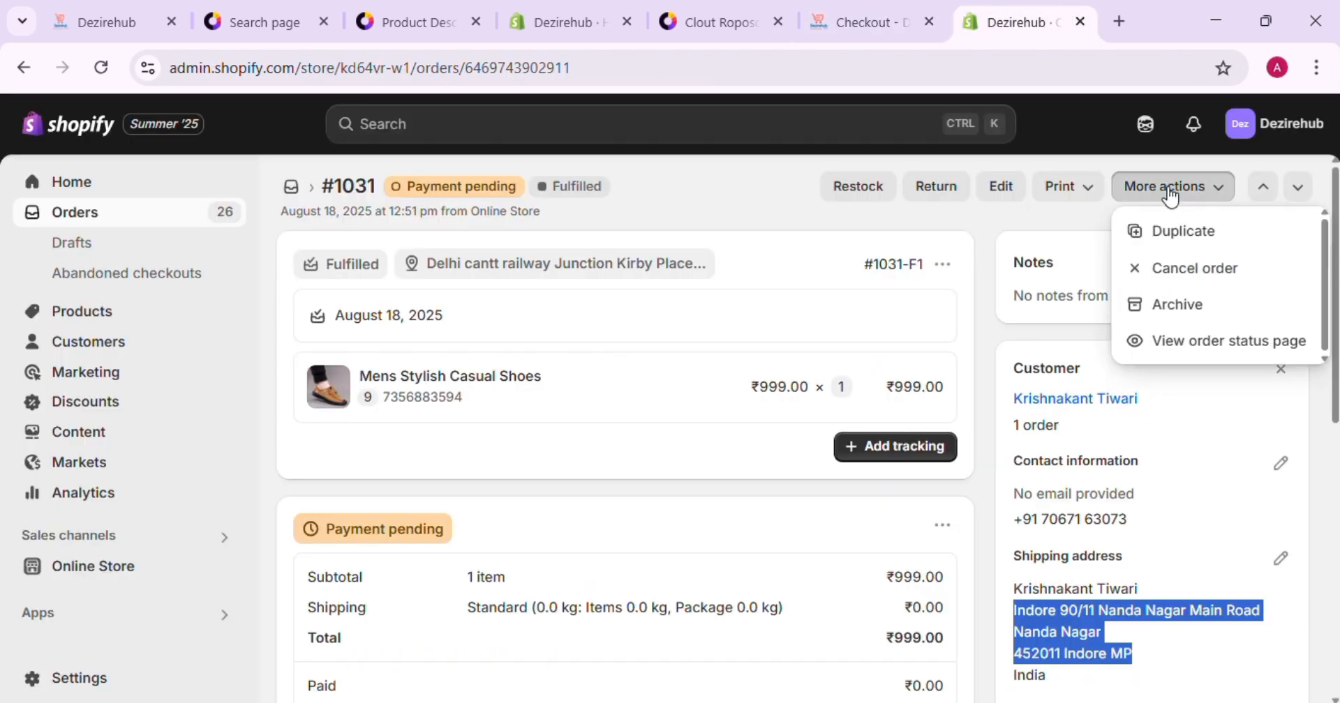
{"action": "left_click", "coordinate": [1163, 266]}
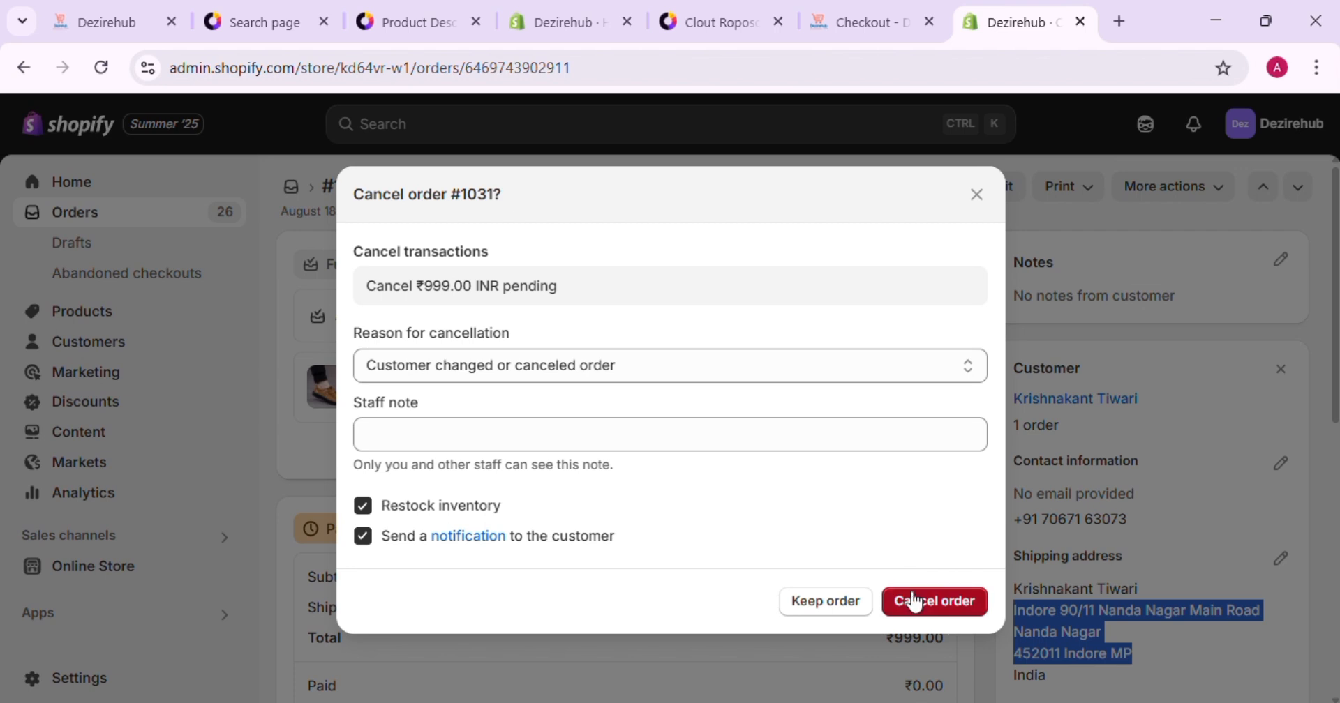
{"action": "left_click", "coordinate": [914, 602]}
Step: Delete the cancelled August 18, 12:51 pm order from Shopify and confirm the deletion
{"action": "scroll", "coordinate": [796, 534], "scroll_direction": "down", "scroll_amount": 8}
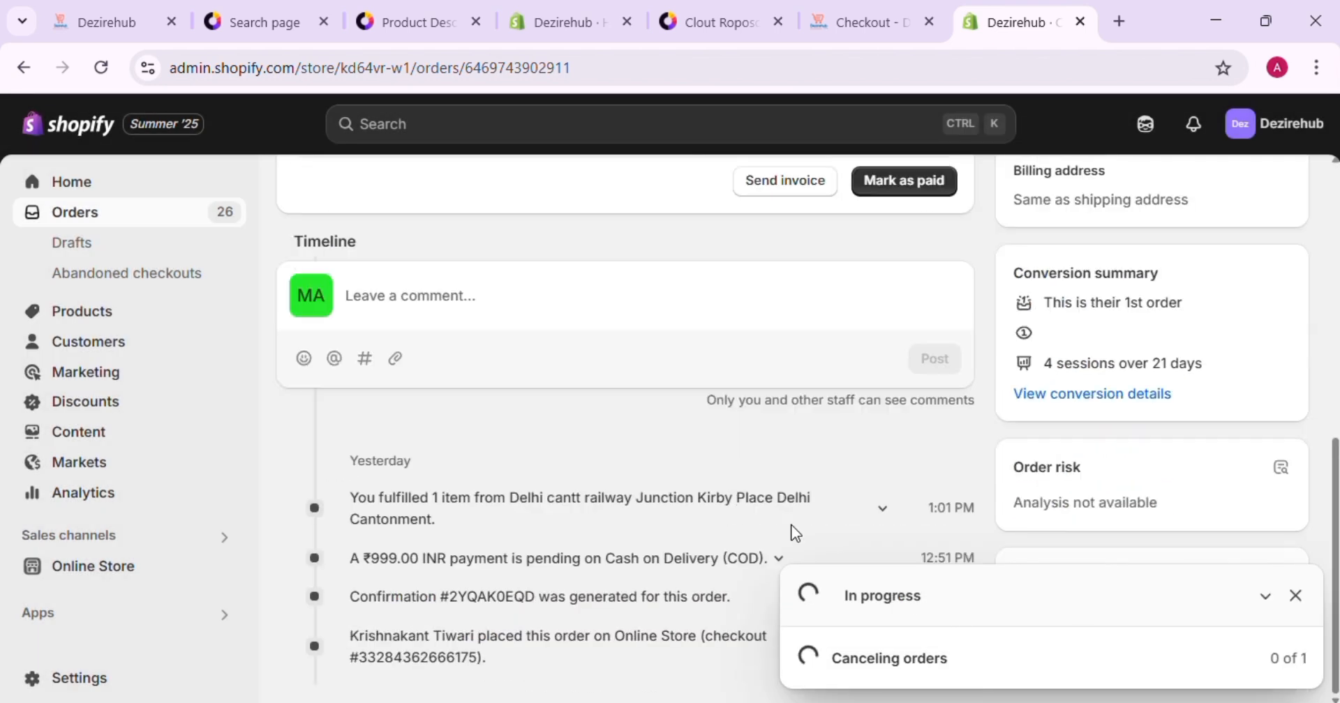
{"action": "scroll", "coordinate": [796, 534], "scroll_direction": "down", "scroll_amount": 1}
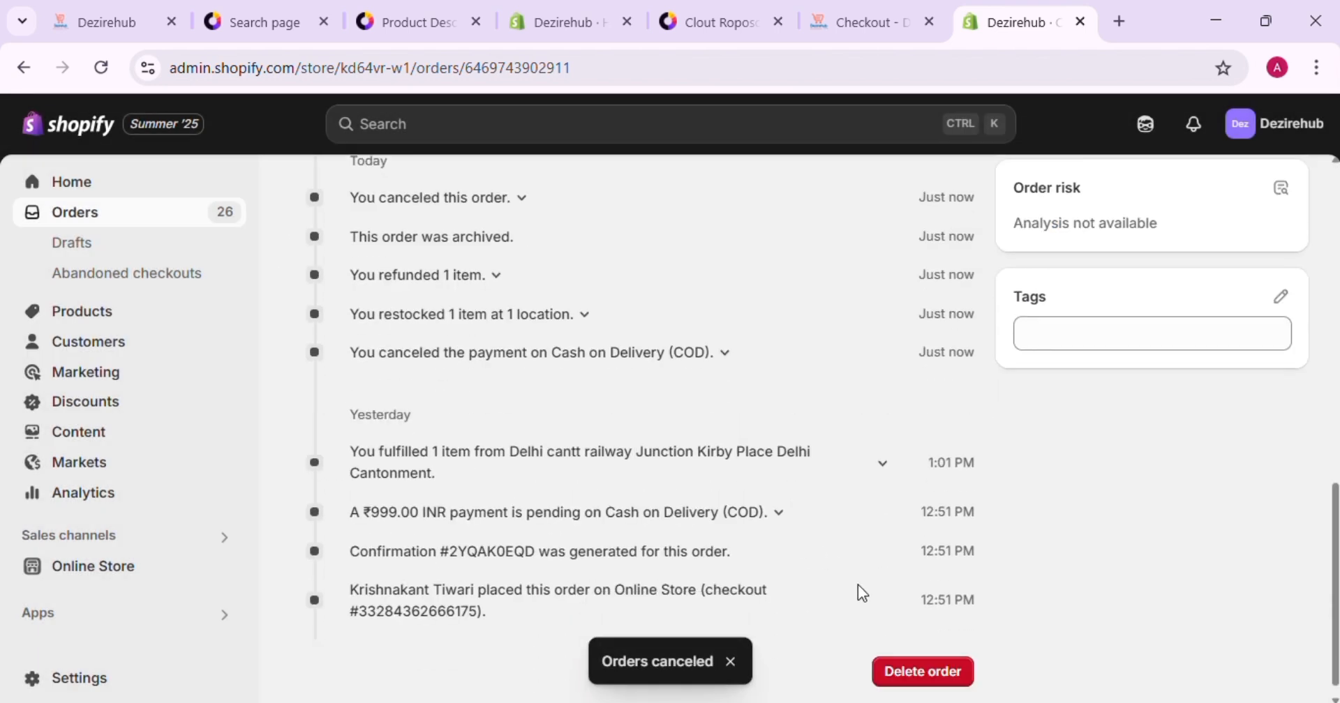
{"action": "left_click", "coordinate": [923, 673]}
{"action": "left_click", "coordinate": [944, 469]}
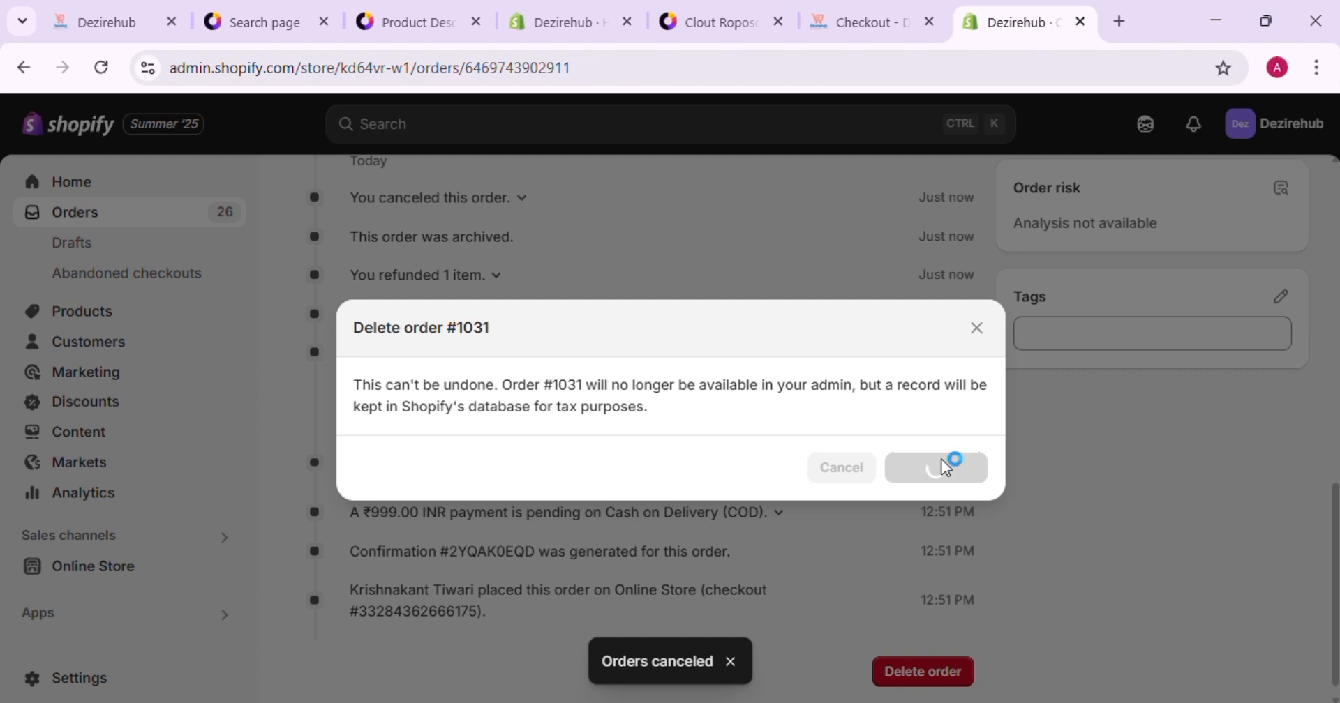
Step: Return to the storefront checkout and complete the replacement order with Cash on Delivery and the billing address same as shipping
{"action": "left_click", "coordinate": [837, 22]}
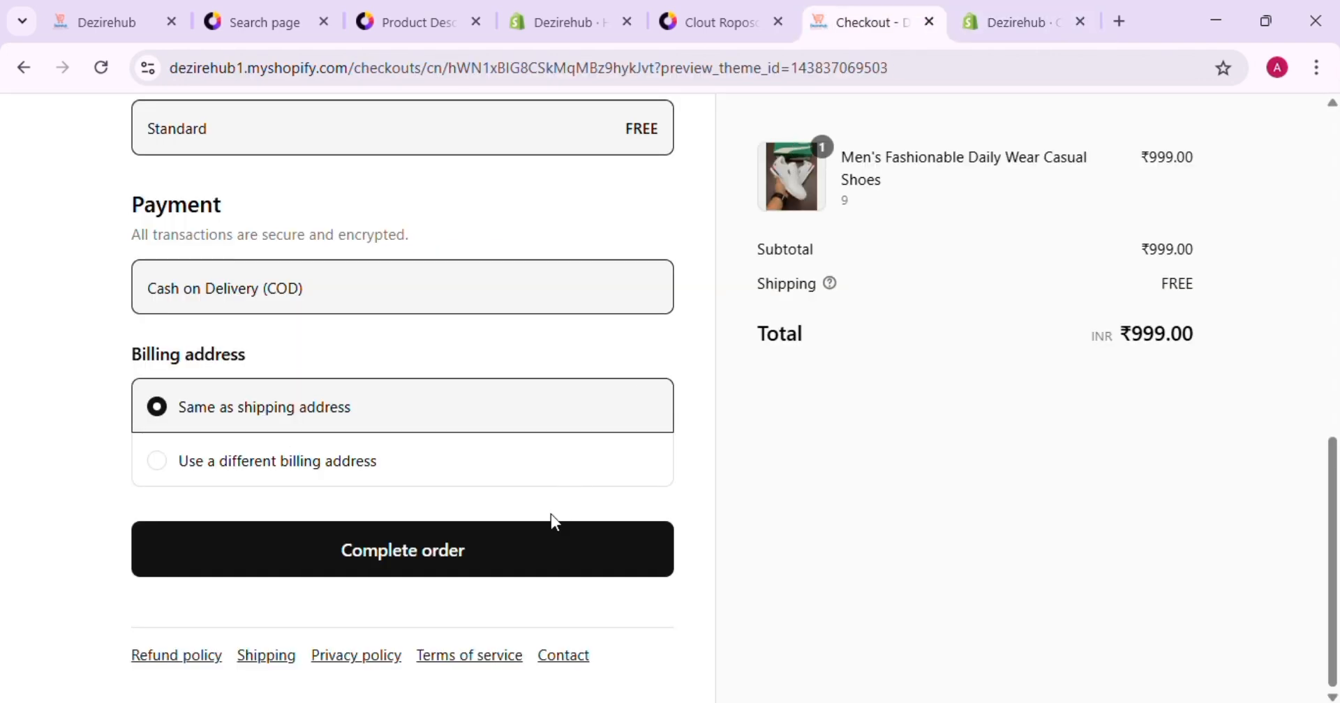
{"action": "left_click", "coordinate": [546, 534]}
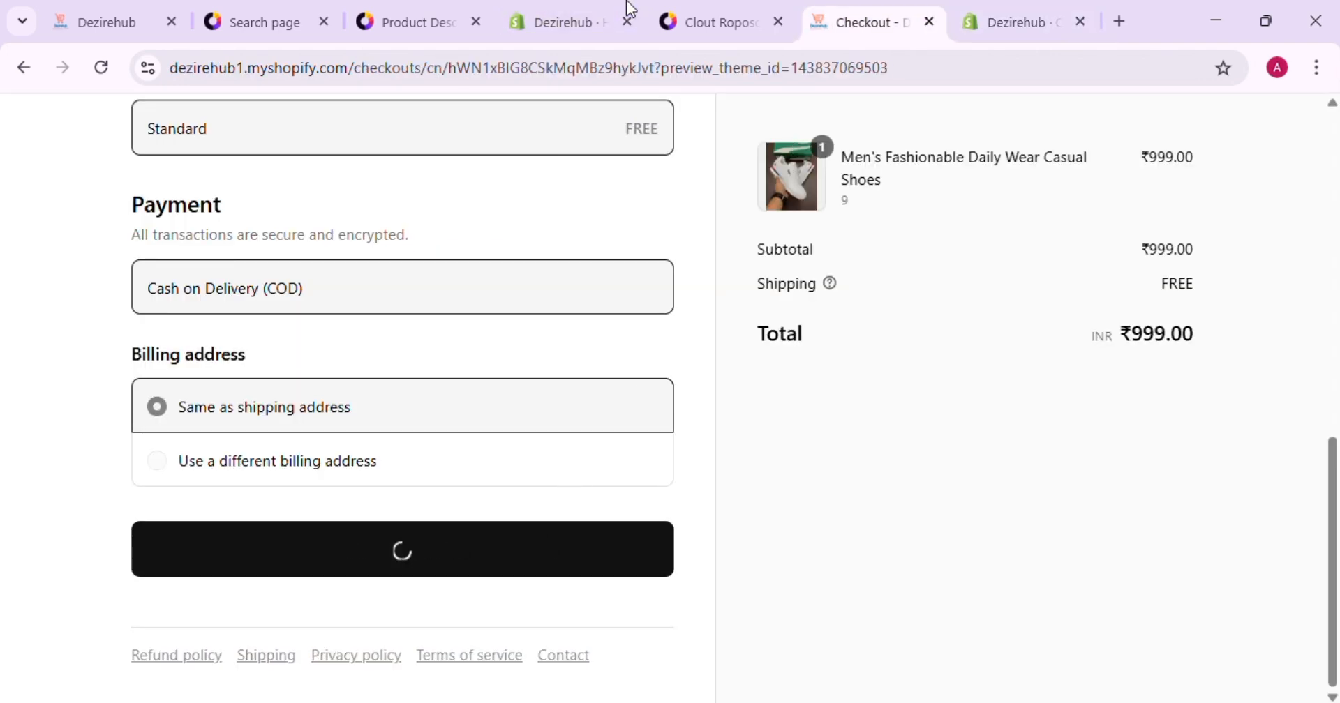
Step: Remove the replaced order of 18 Aug 2025, 12:51 PM from Clout's failed-to-sync list
{"action": "left_click", "coordinate": [783, 6]}
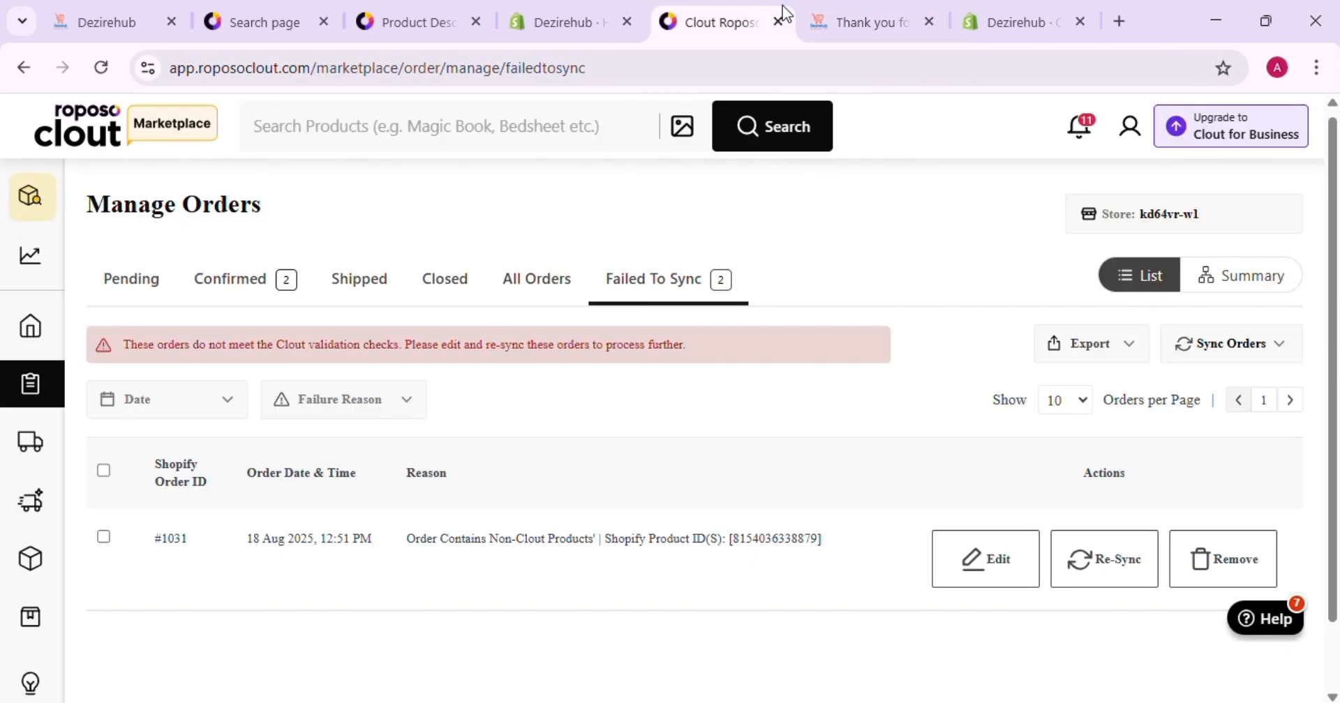
{"action": "left_click", "coordinate": [1211, 559]}
{"action": "left_click", "coordinate": [612, 450]}
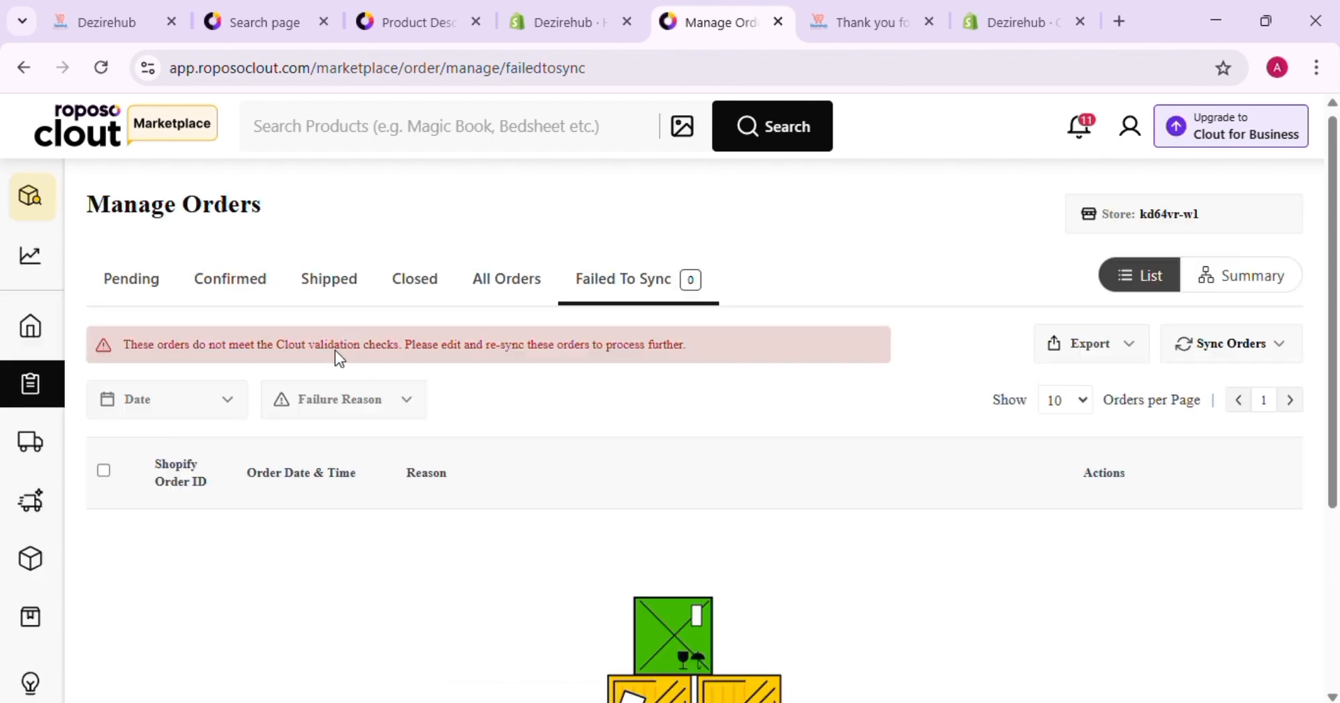
Step: Check the replacement order in Clout's confirmed orders, on the storefront's confirmation page and in the Shopify admin
{"action": "left_click", "coordinate": [218, 298]}
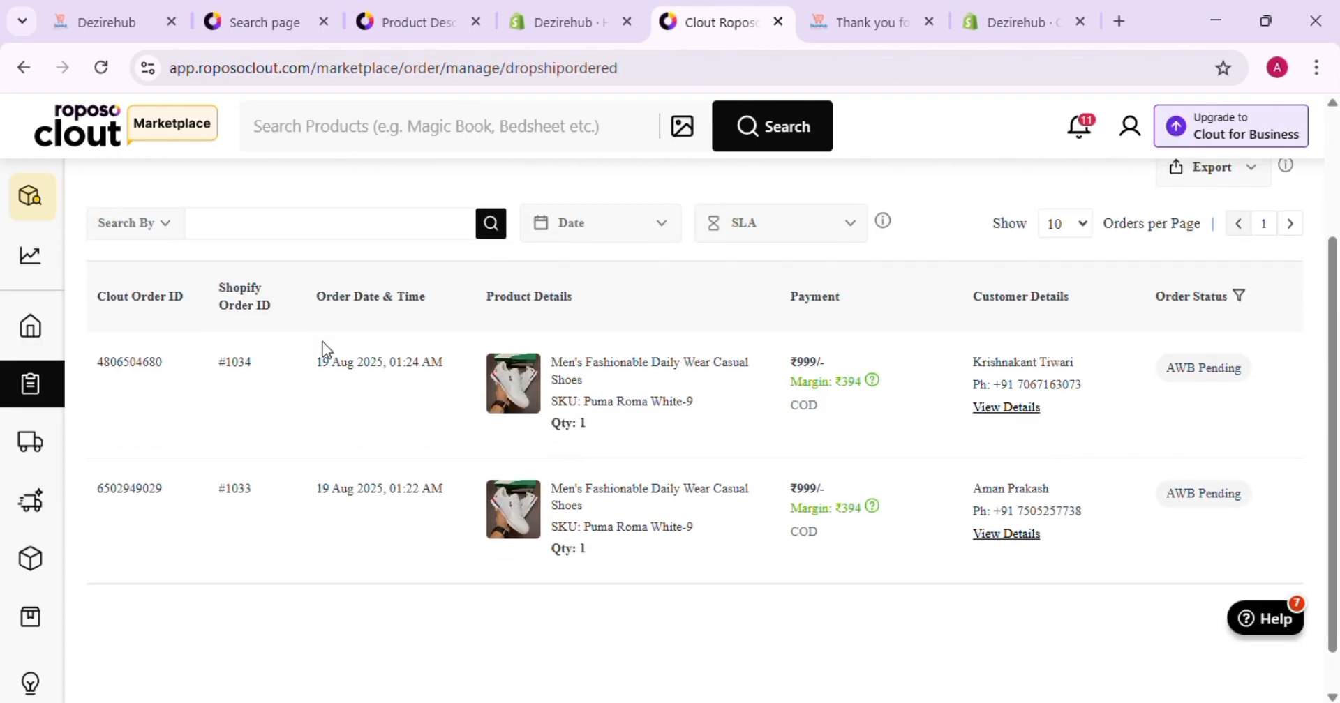
{"action": "left_click", "coordinate": [827, 10]}
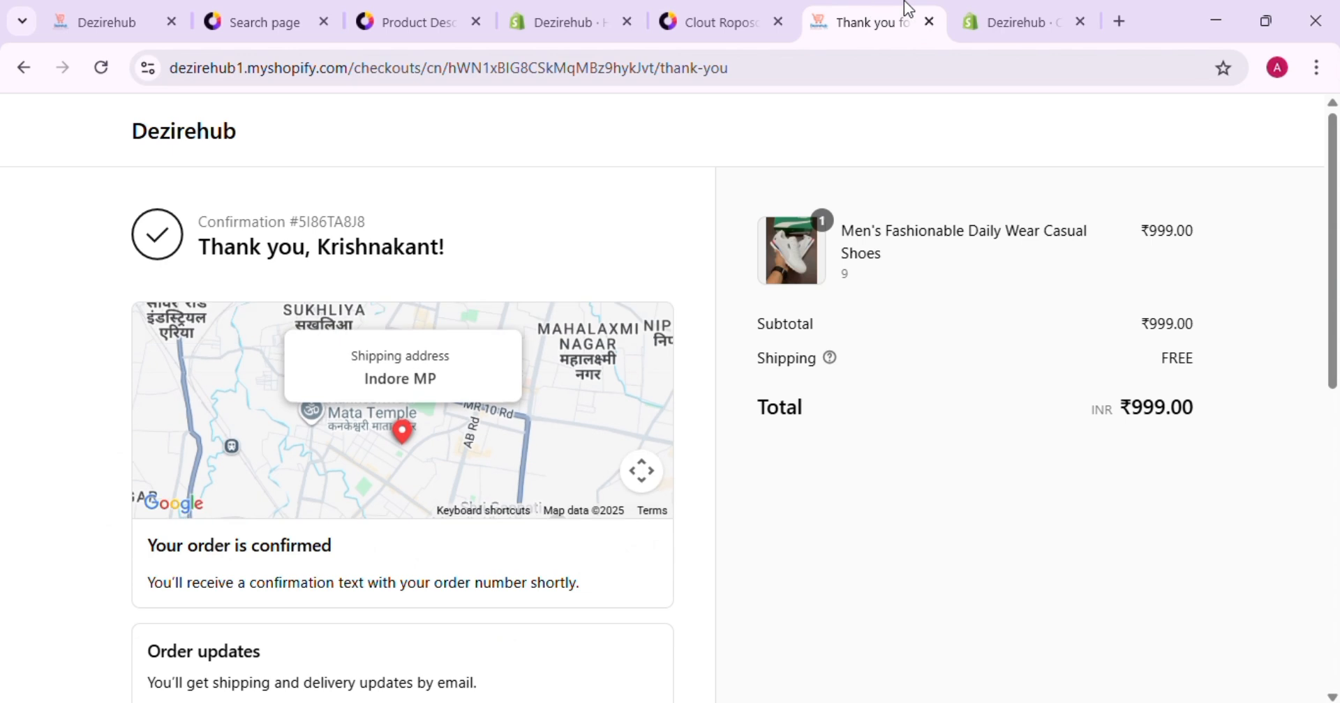
{"action": "left_click", "coordinate": [966, 10]}
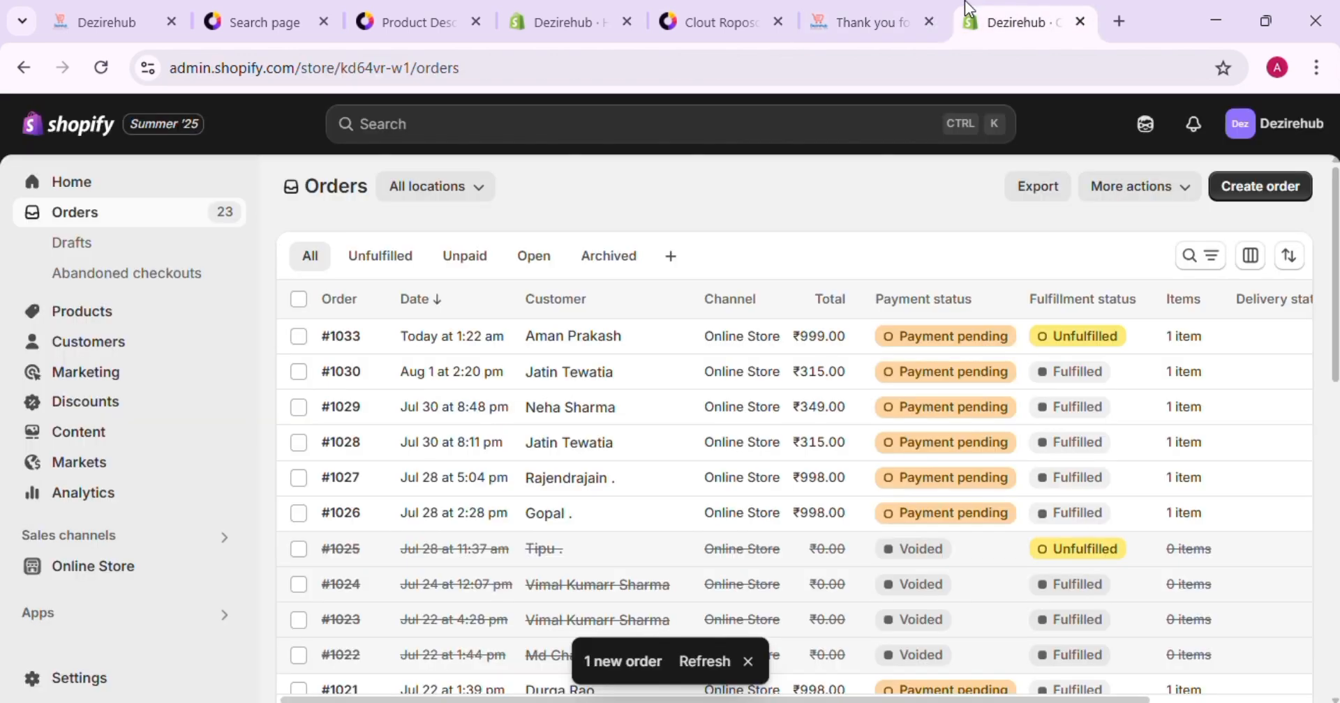
{"action": "left_click", "coordinate": [207, 180]}
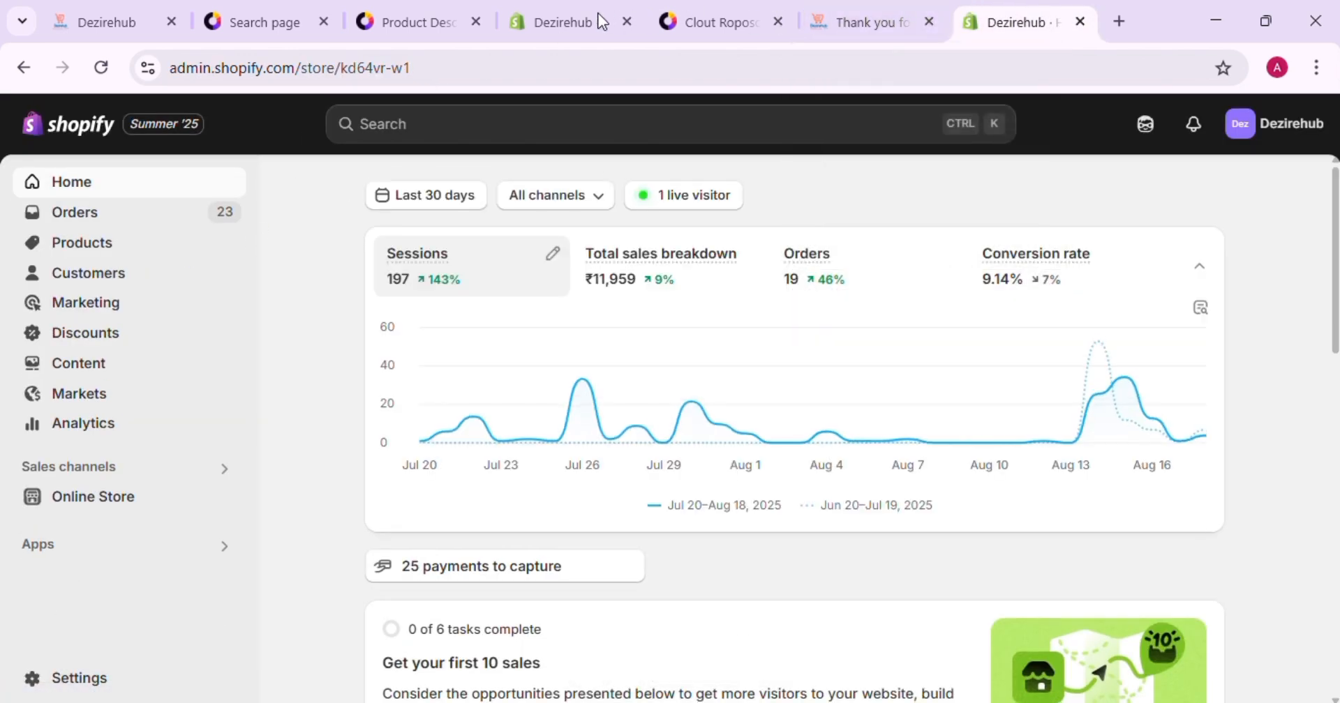